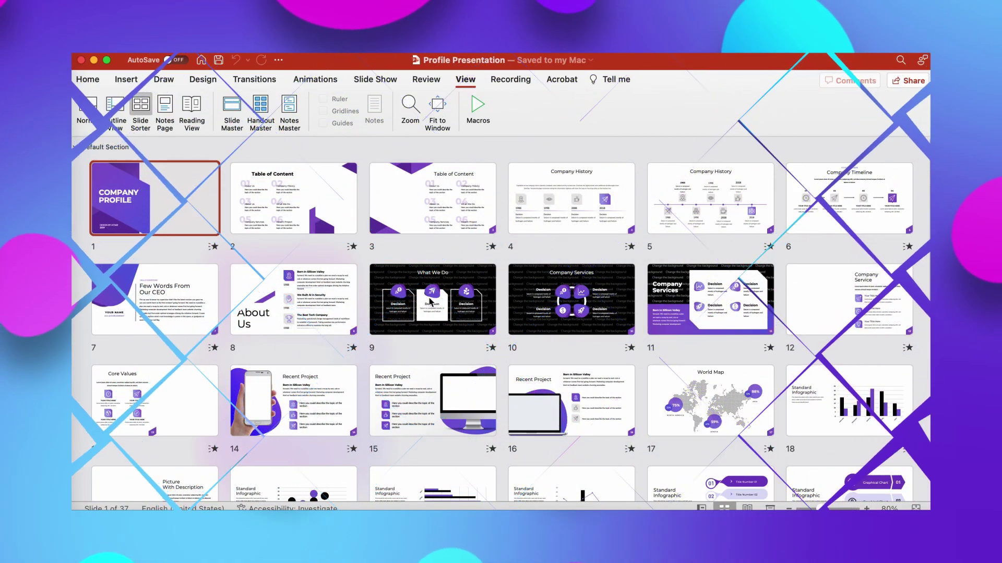
- Scroll the Slide Sorter thumbnails to find slide 14, Recent Project
scroll(430, 303, down, 5)
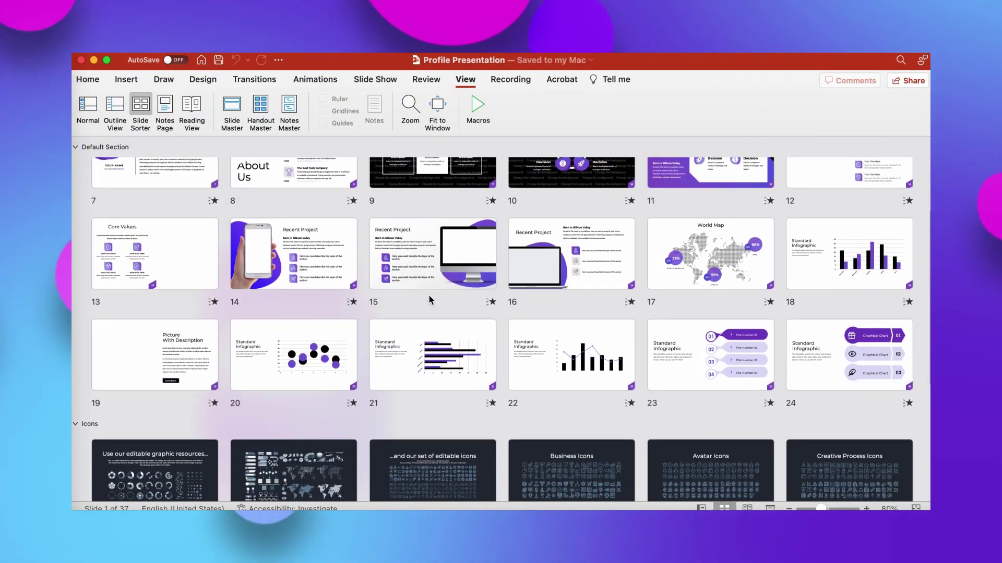
scroll(429, 300, up, 6)
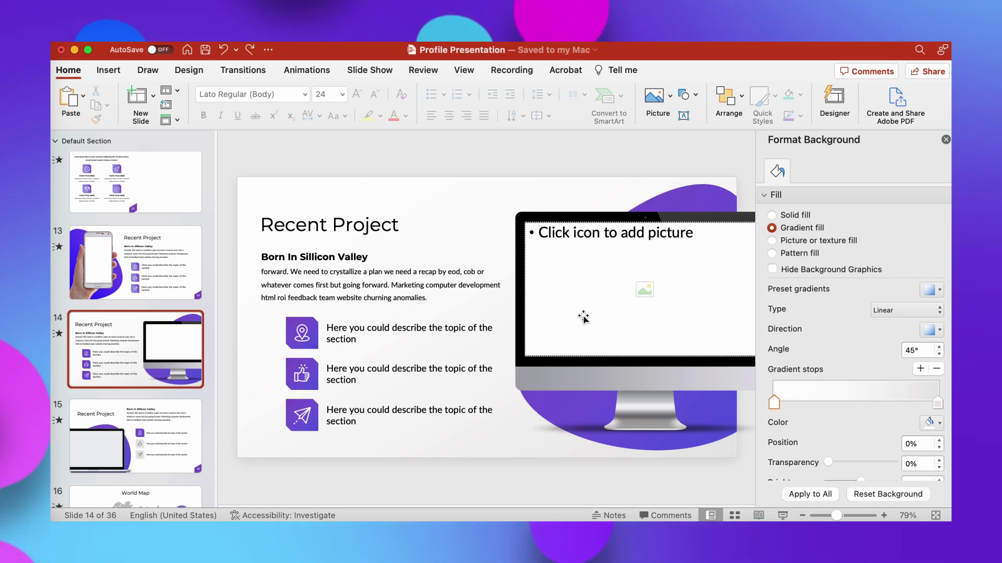
- Insert infographic.jpg into the monitor mockup and start retyping the slide title with 'O'
click(645, 291)
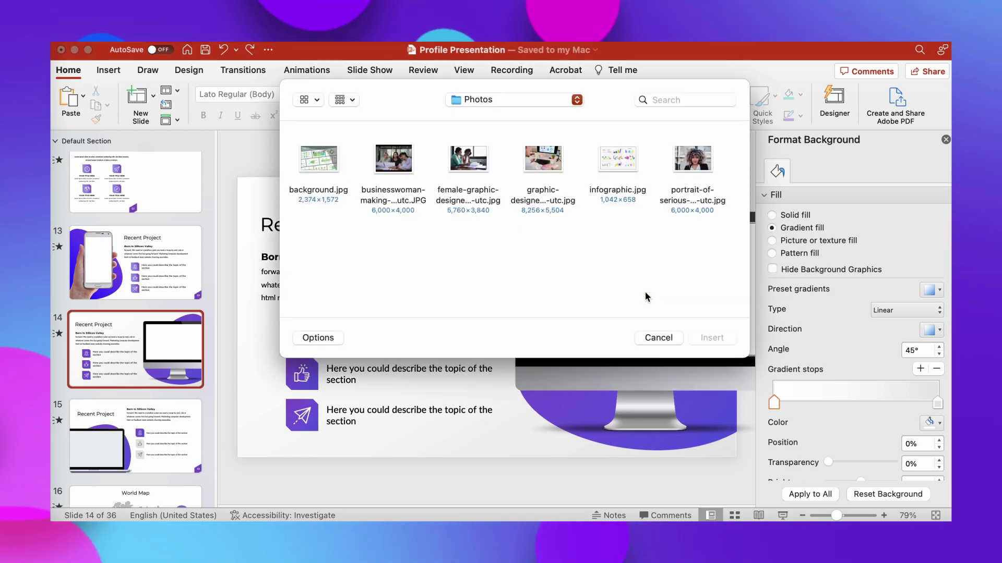
double_click(612, 164)
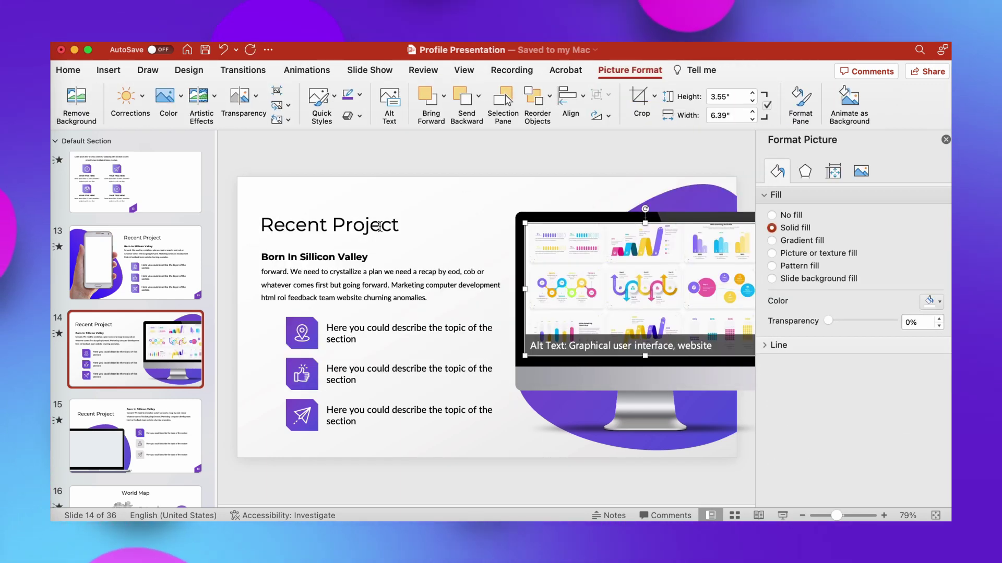
click(396, 226)
key(BackSpace)
triple_click(289, 218)
text(O)
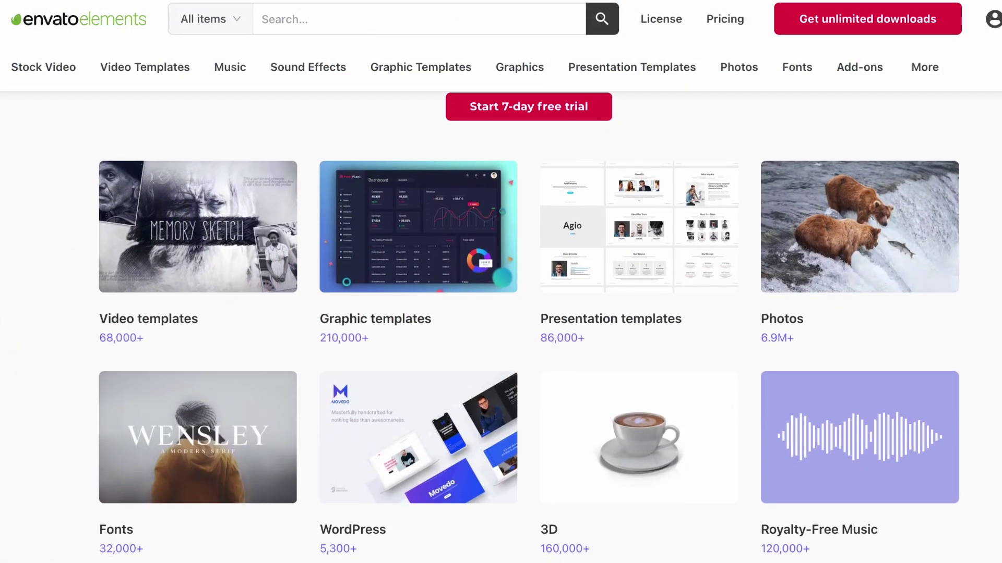
- Scroll down through the Envato Elements presentation template cards
scroll(528, 313, down, 3)
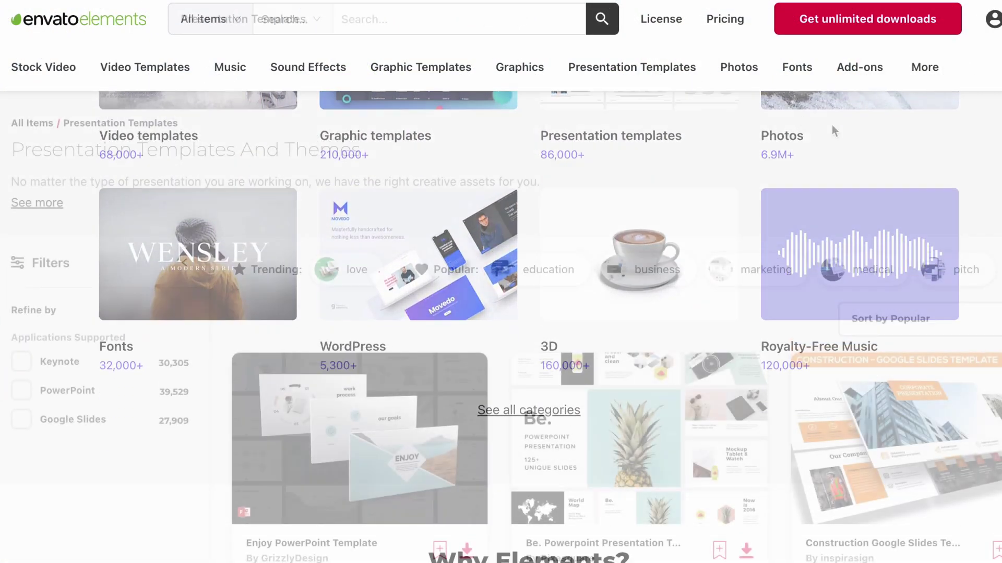
scroll(606, 324, down, 3)
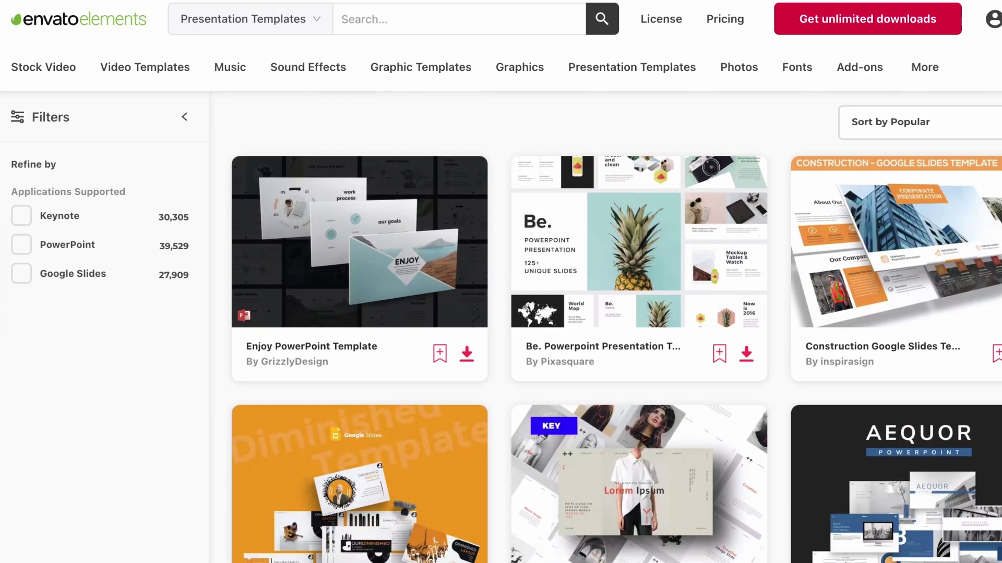
scroll(605, 324, down, 2)
scroll(605, 323, down, 2)
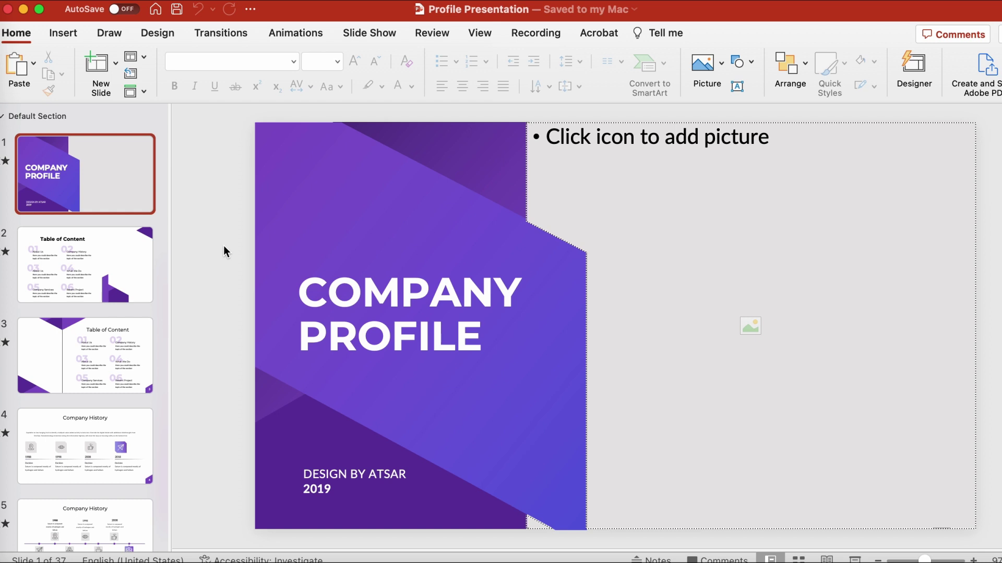
- Bring up the View ribbon options for the presentation
click(486, 34)
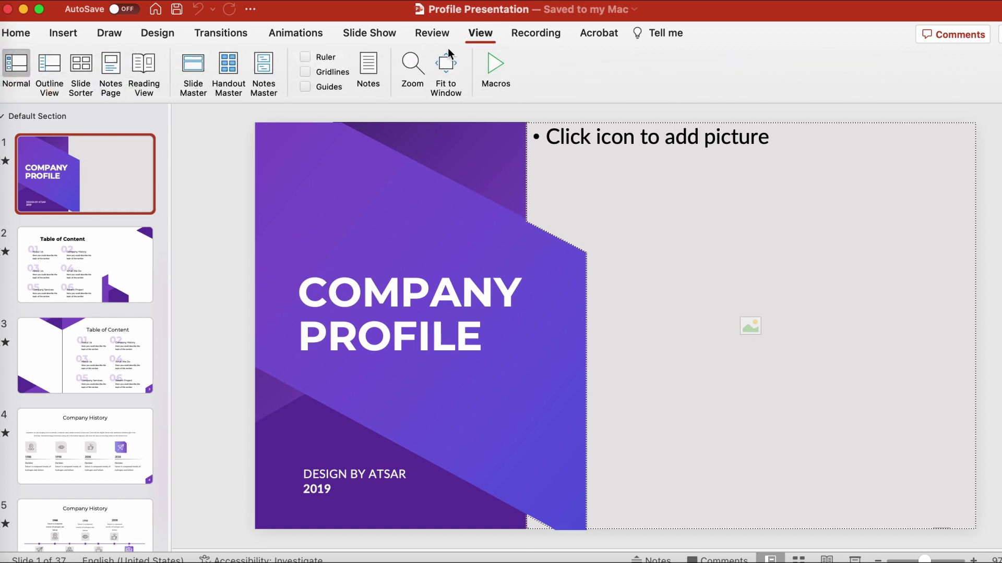
- In Slide Sorter, delete slide 11, Company Services
click(83, 68)
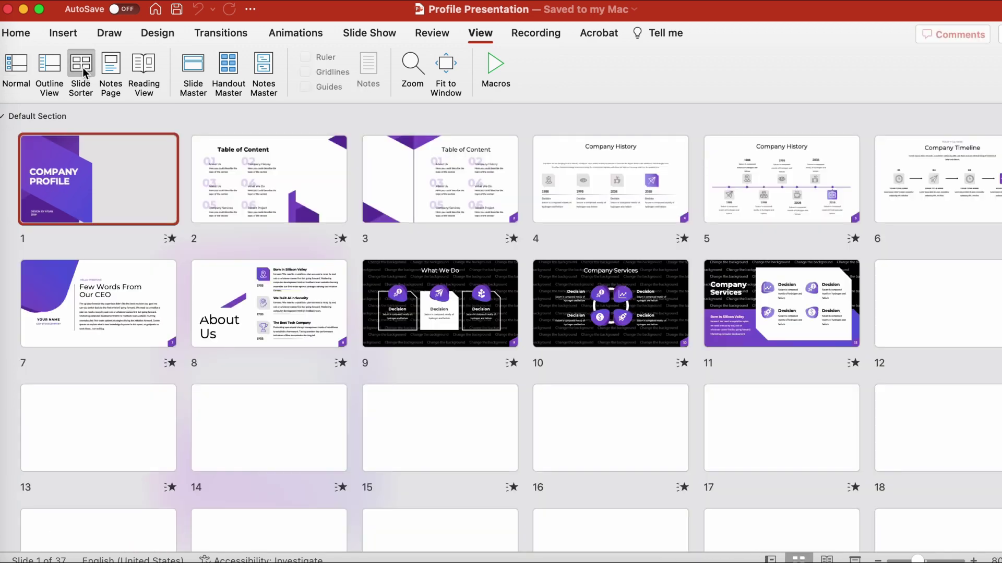
scroll(435, 300, down, 5)
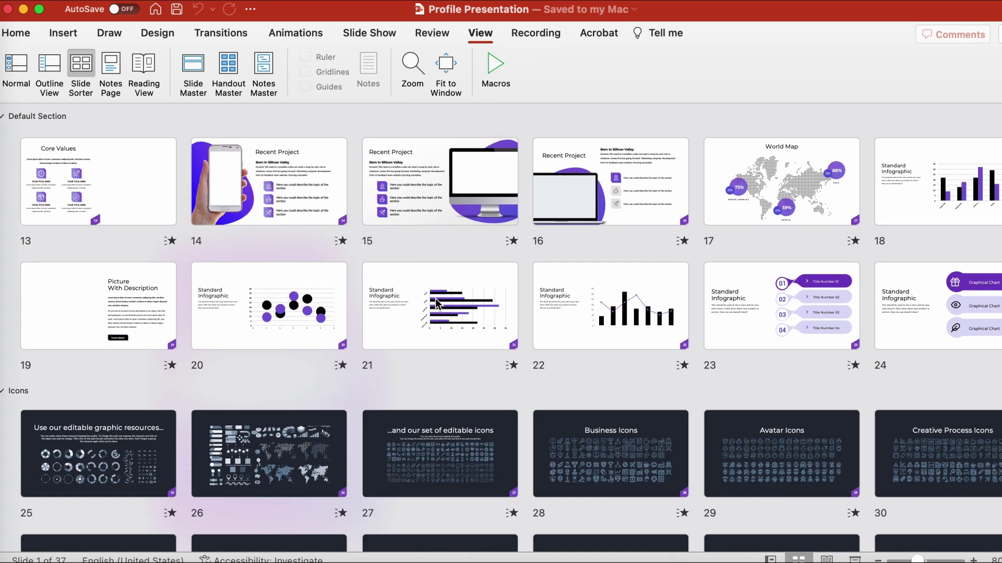
scroll(435, 299, up, 10)
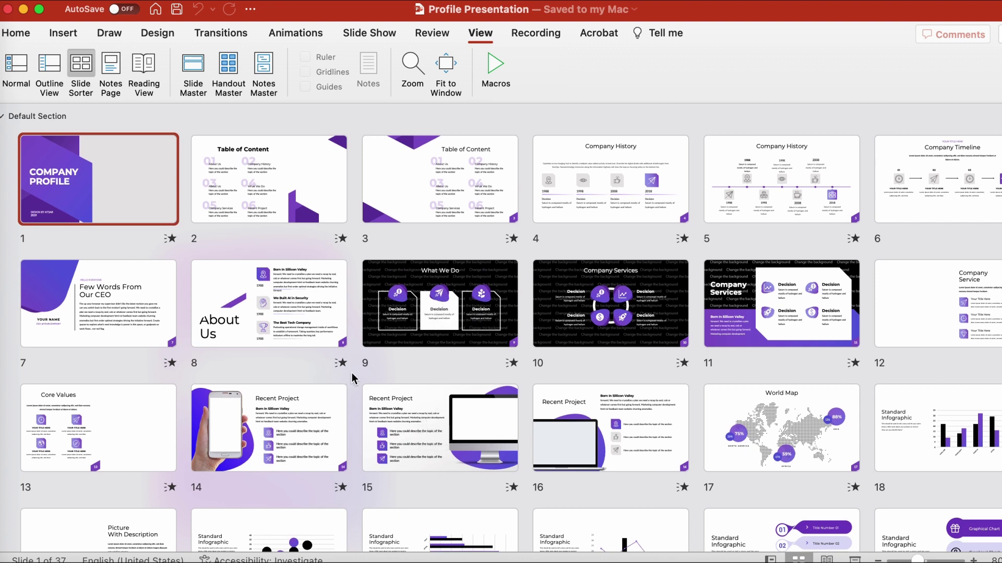
click(780, 313)
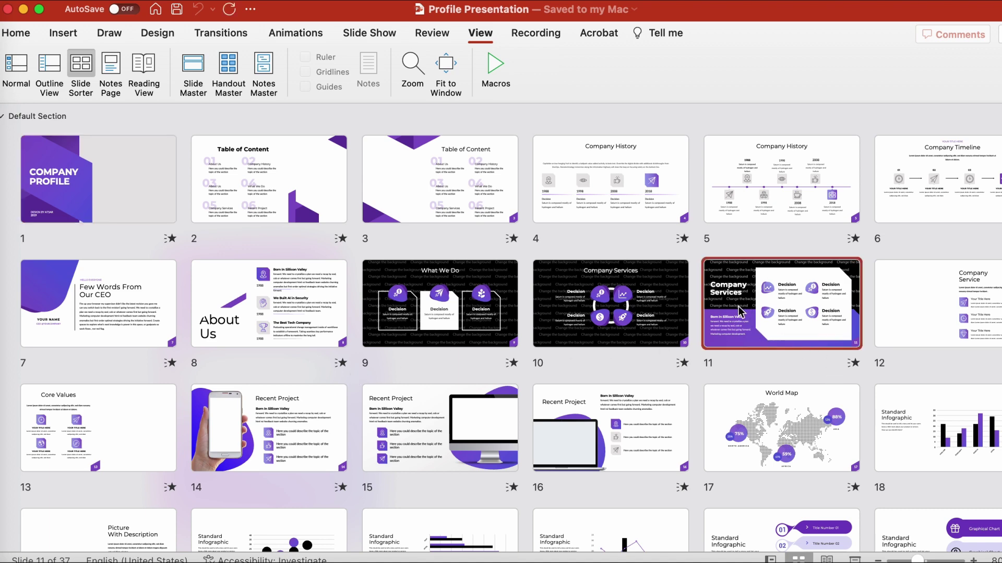
key(Delete)
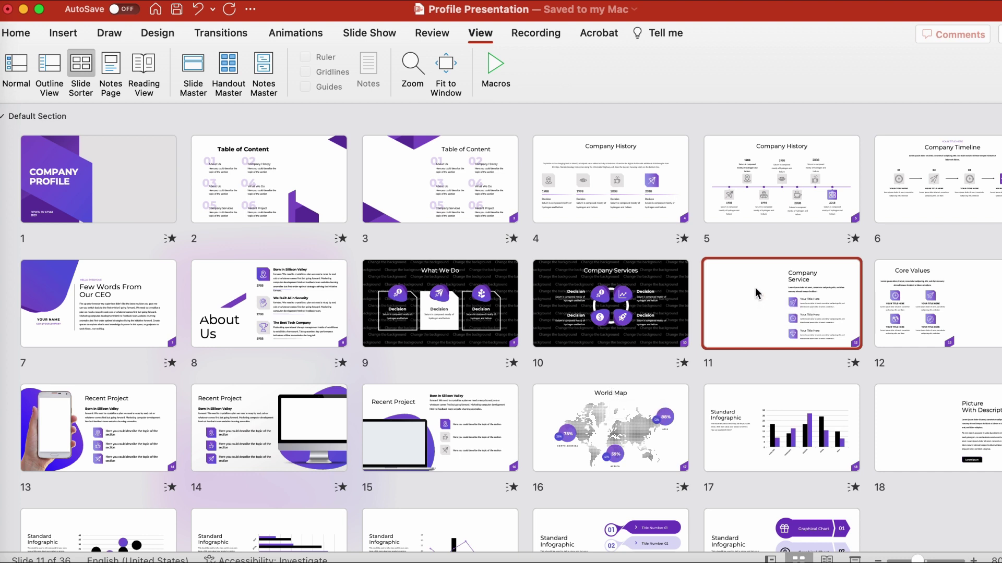
- Move About Us before the CEO slide and Company Service after What We Do
drag(763, 296, 386, 292)
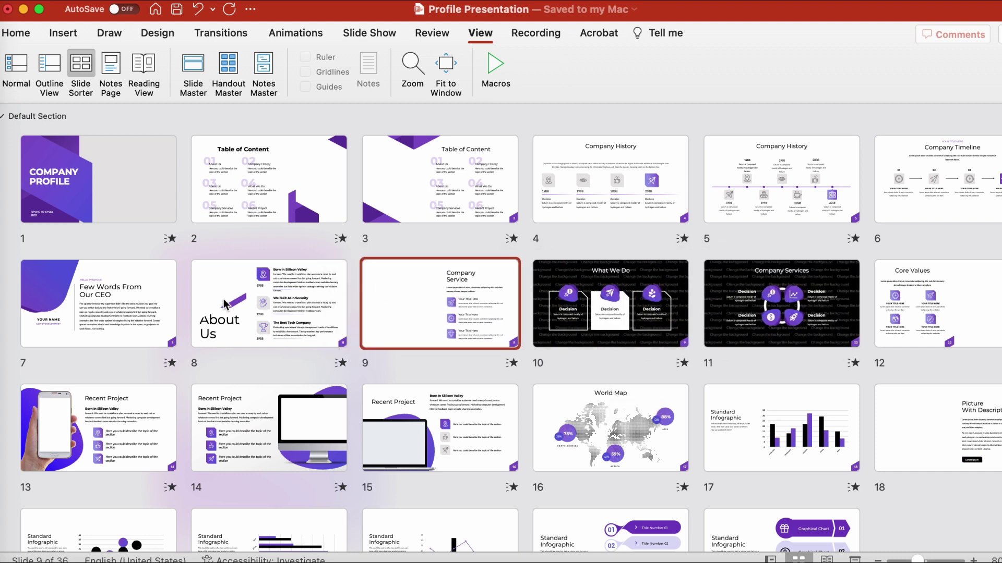
drag(136, 298, 392, 300)
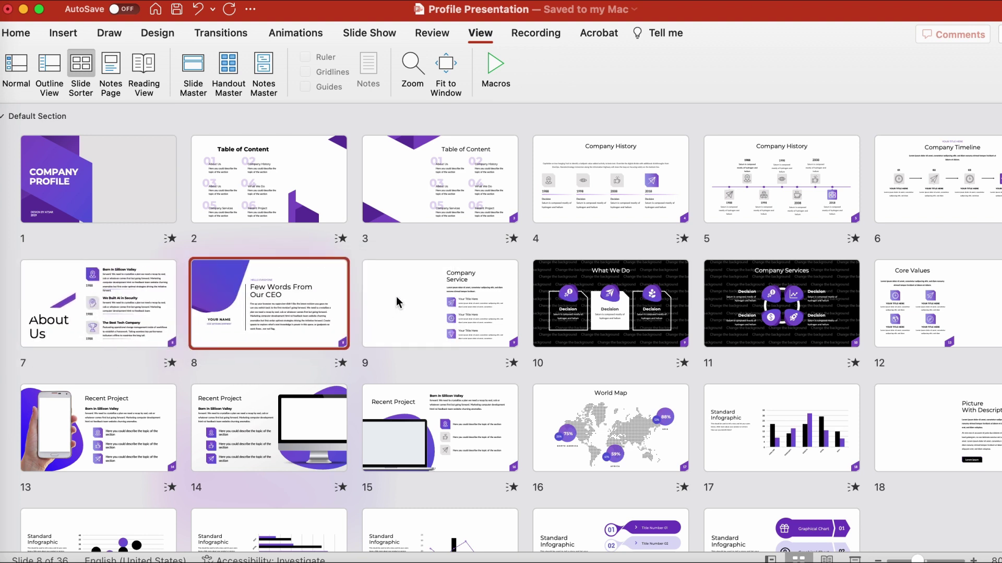
click(404, 293)
drag(392, 290, 719, 291)
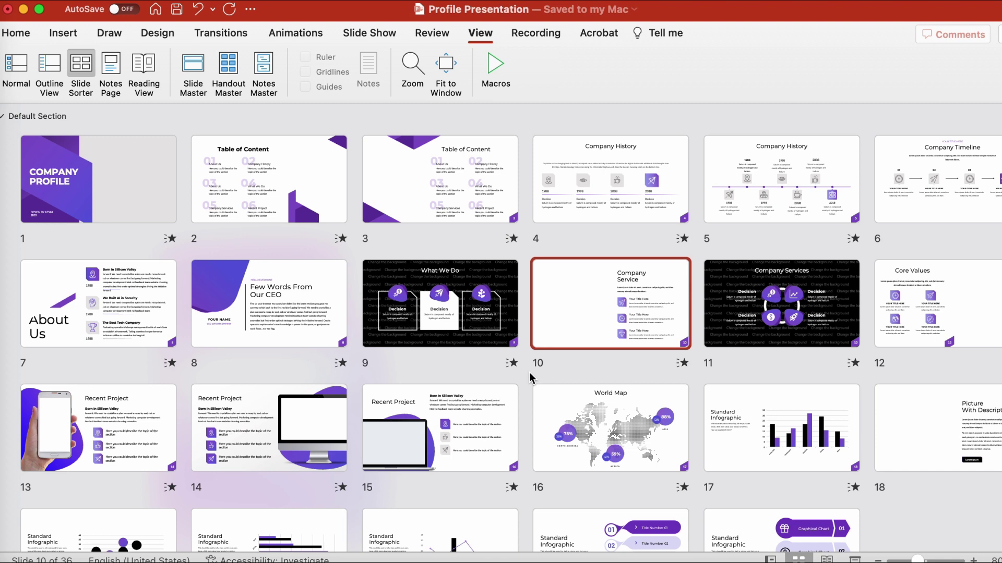
click(17, 67)
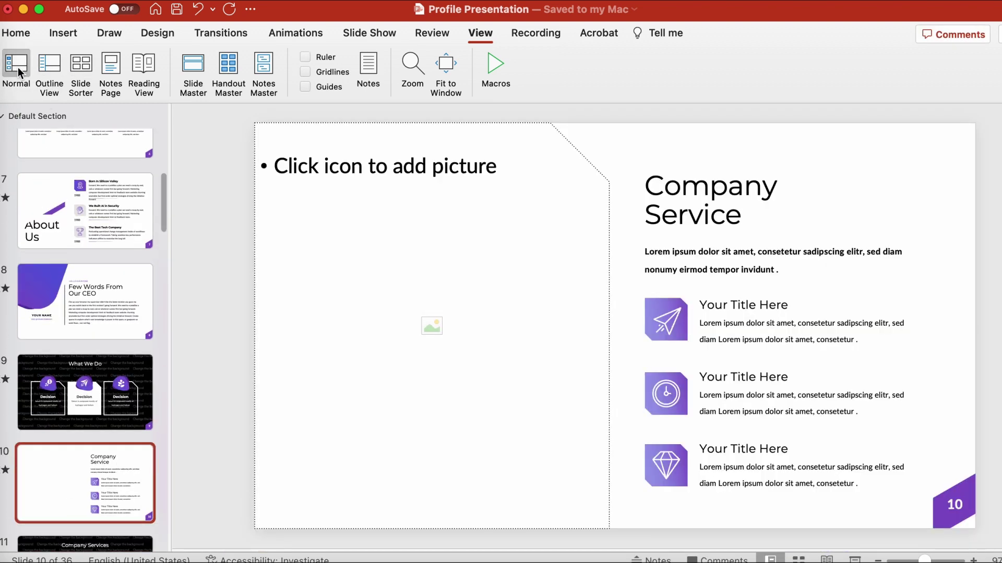
- Replace the cover title COMPANY PROFILE with 'Your Company Name'
scroll(123, 288, up, 10)
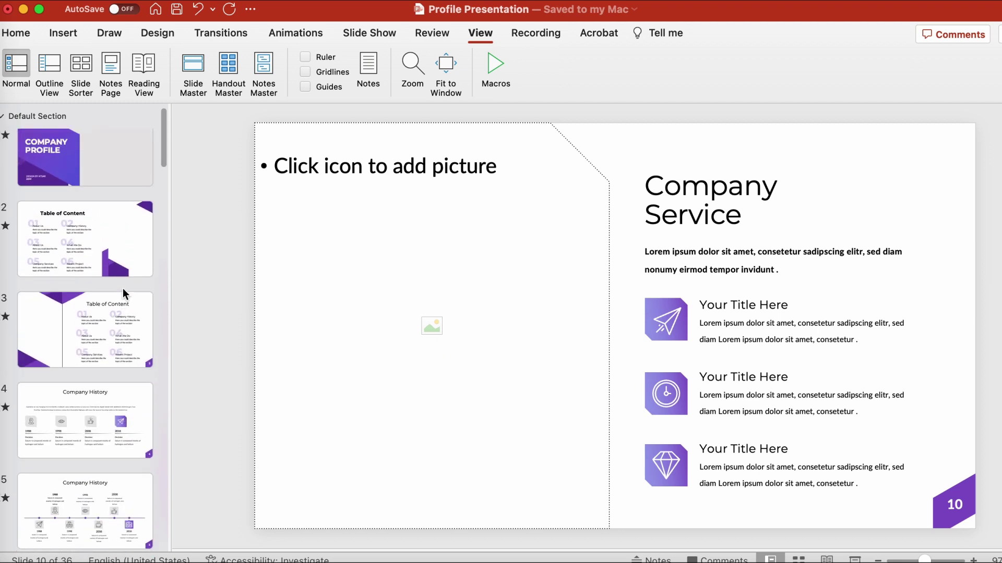
click(114, 180)
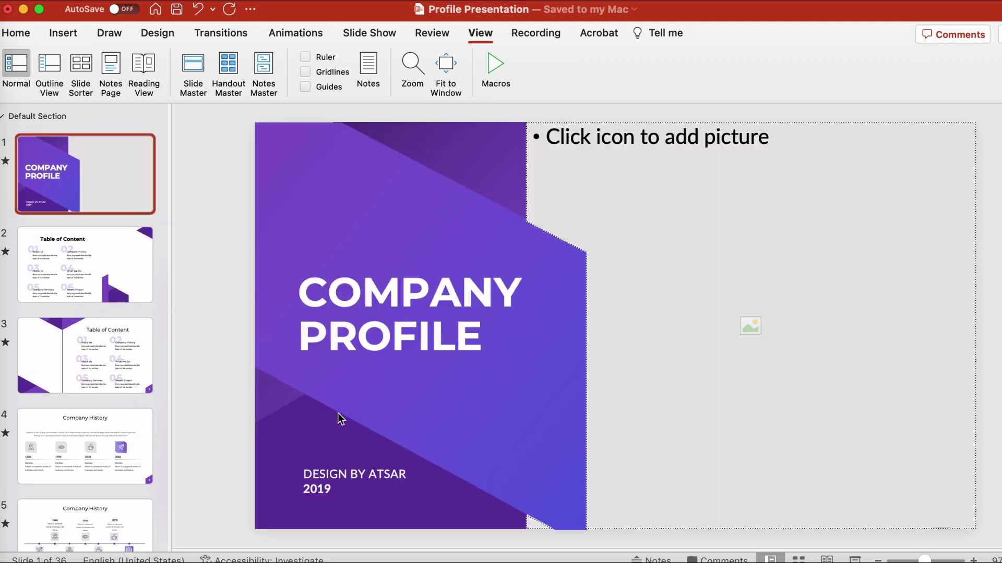
click(392, 313)
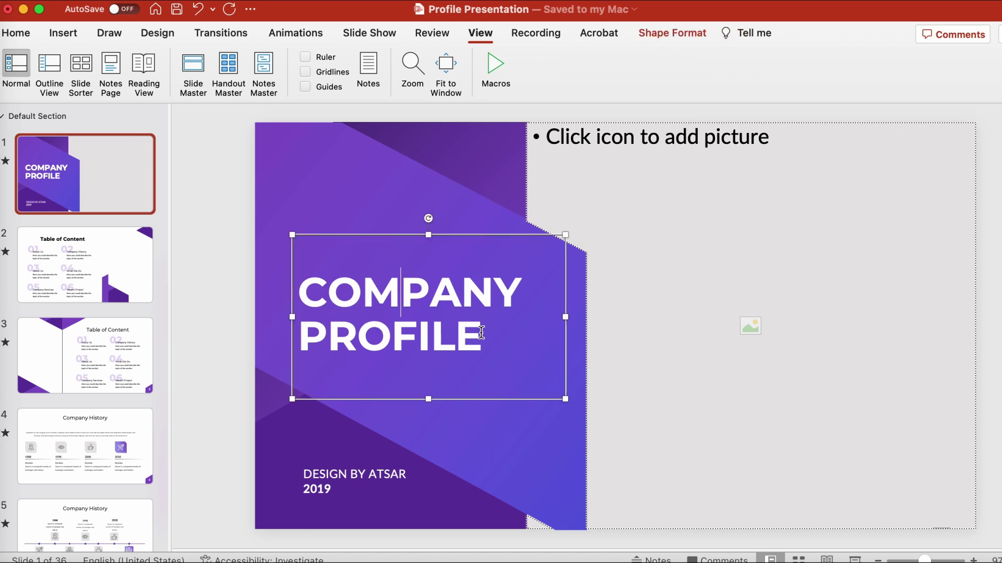
drag(481, 333, 340, 295)
text(You)
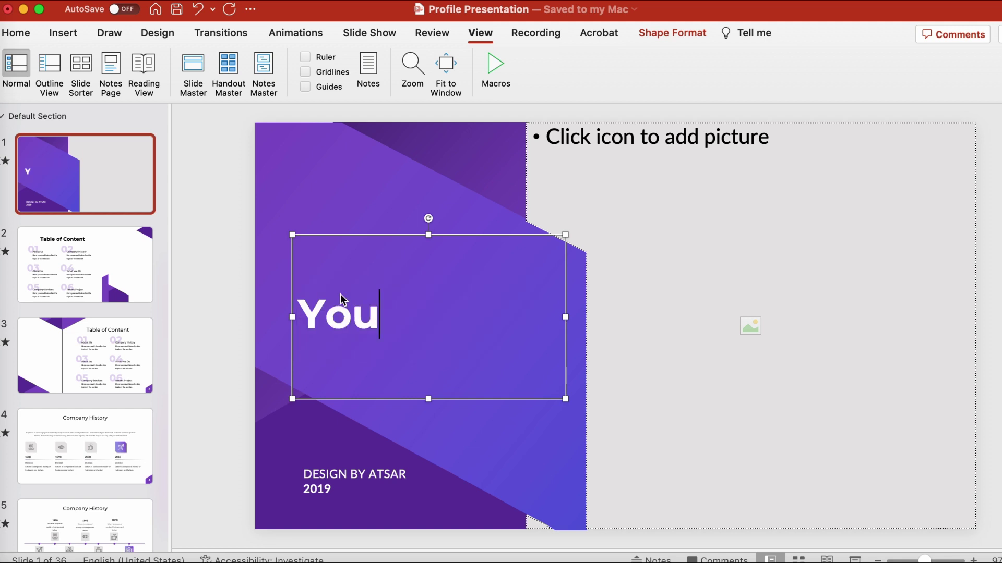
text(r Company N)
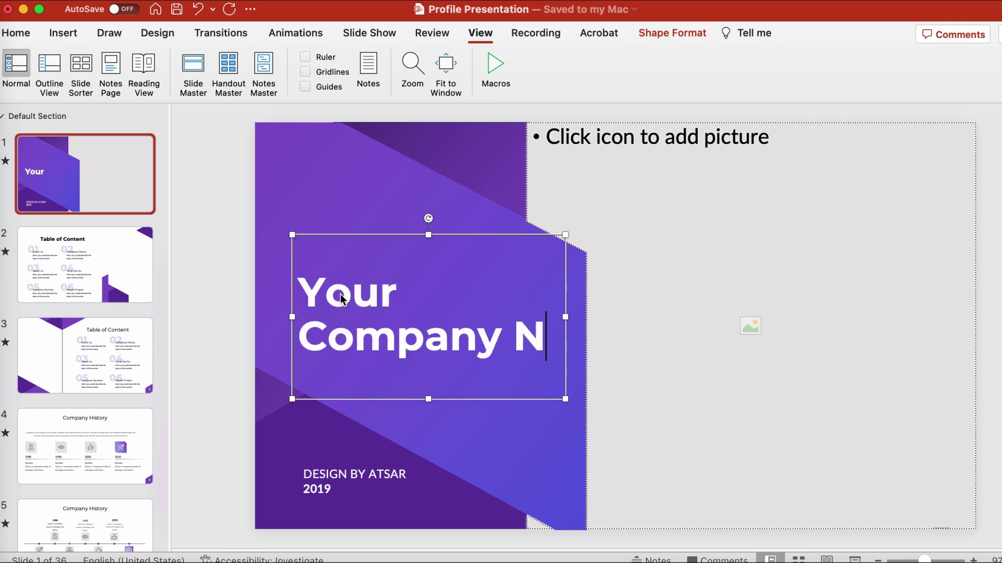
text(ame)
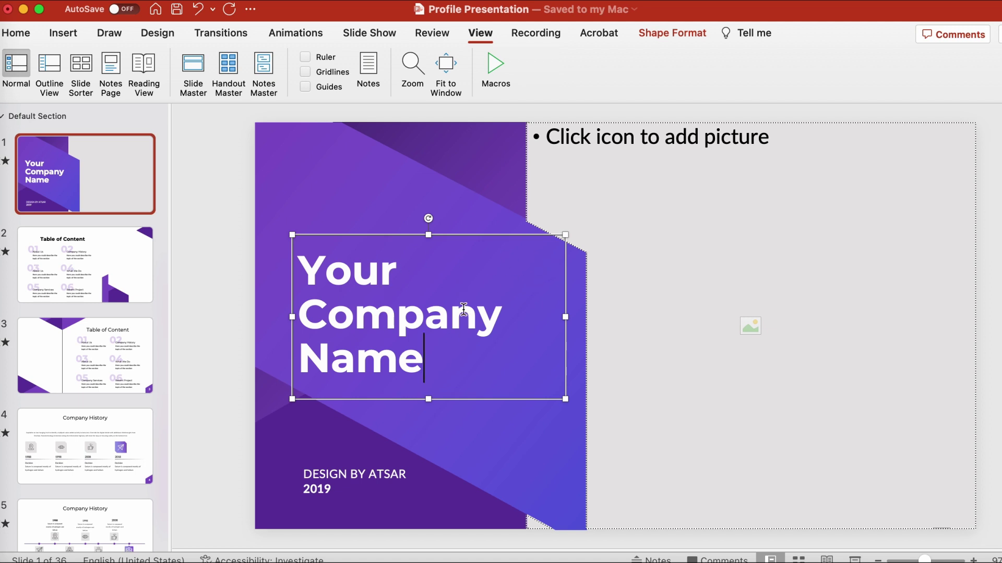
click(233, 299)
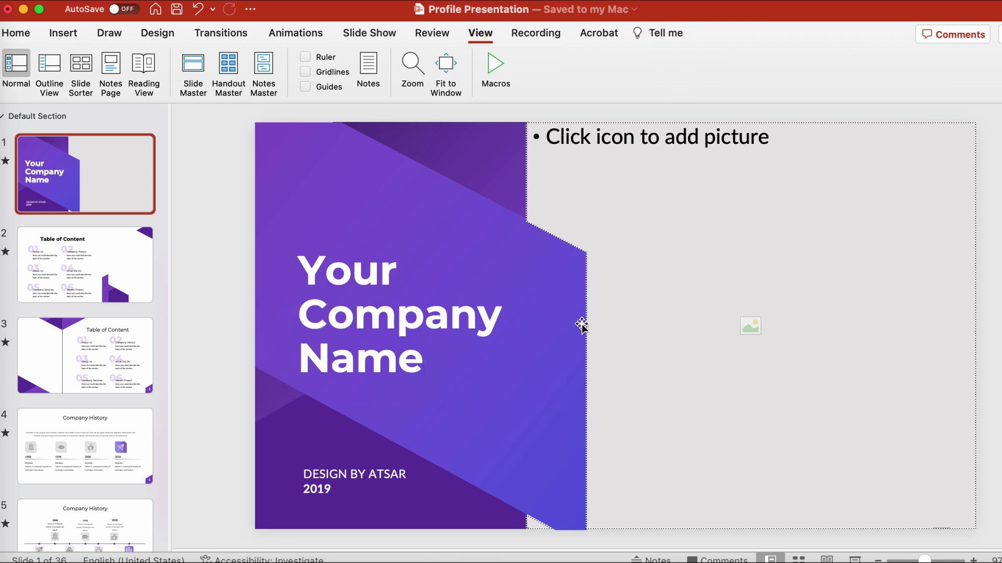
click(392, 477)
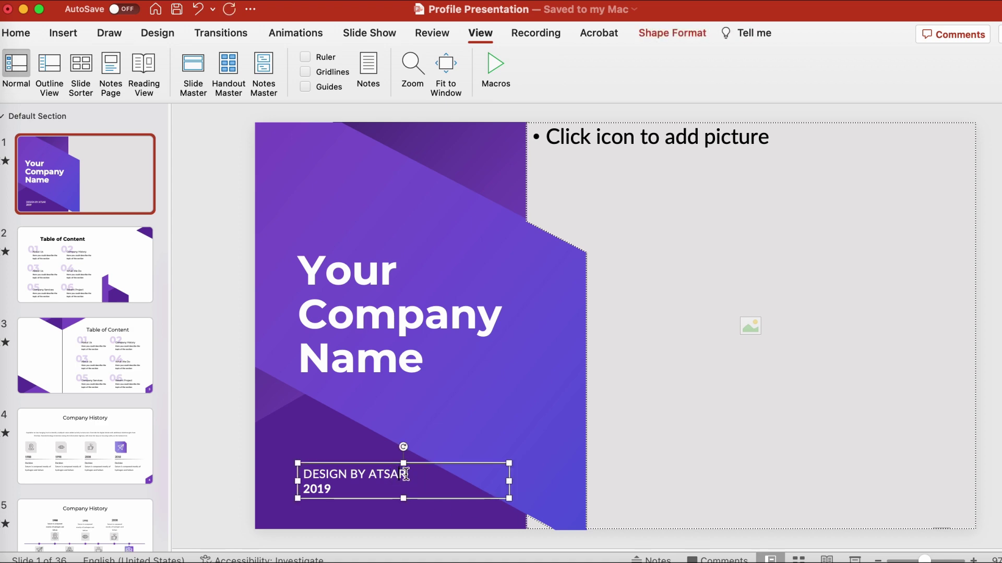
click(85, 527)
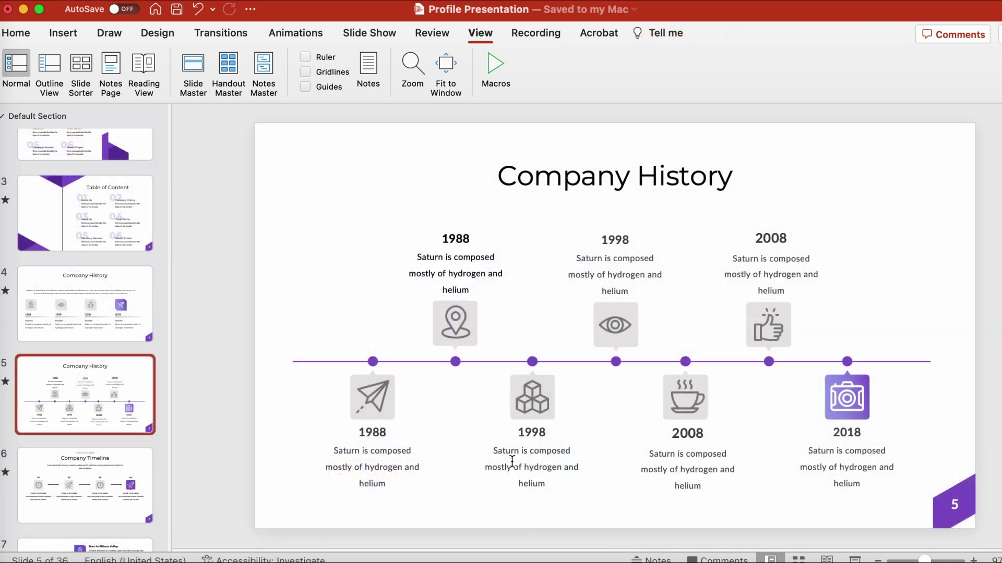
- Set the 1988 caption to 'Add any content here that you prefer! :)' and 1998 to 'Here's some more copy!'
click(464, 258)
drag(475, 291, 420, 261)
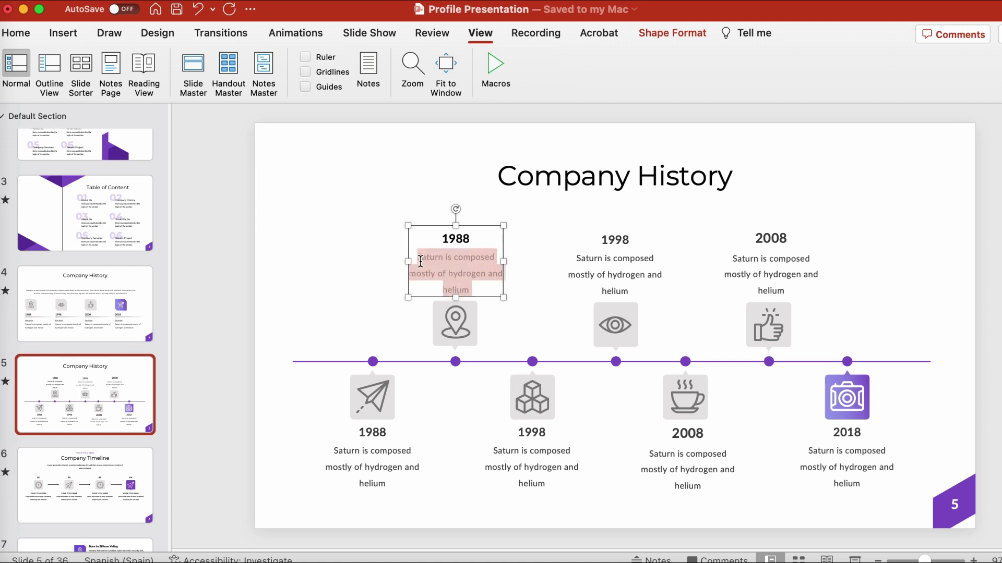
text(Add any c)
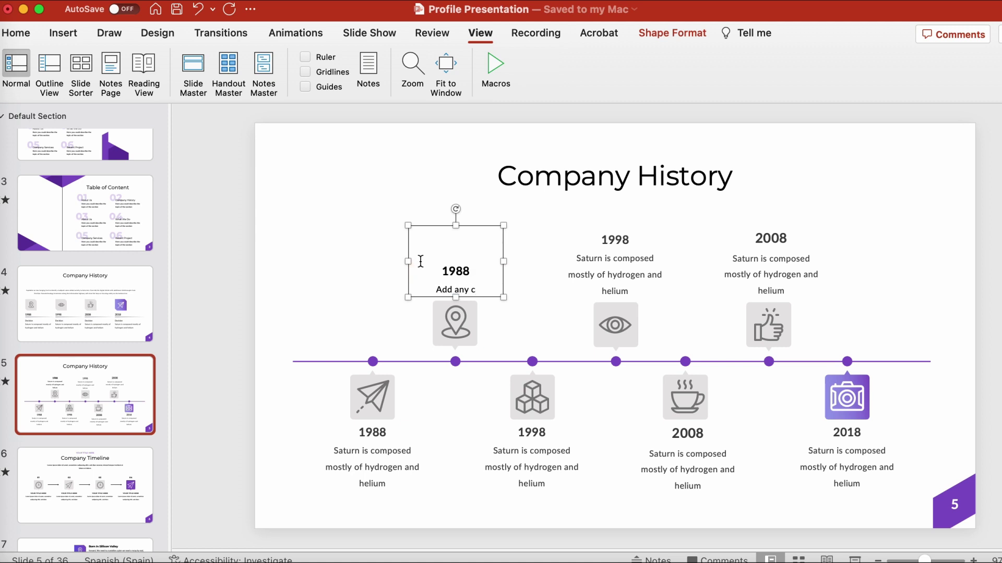
text(ontent here that you pr)
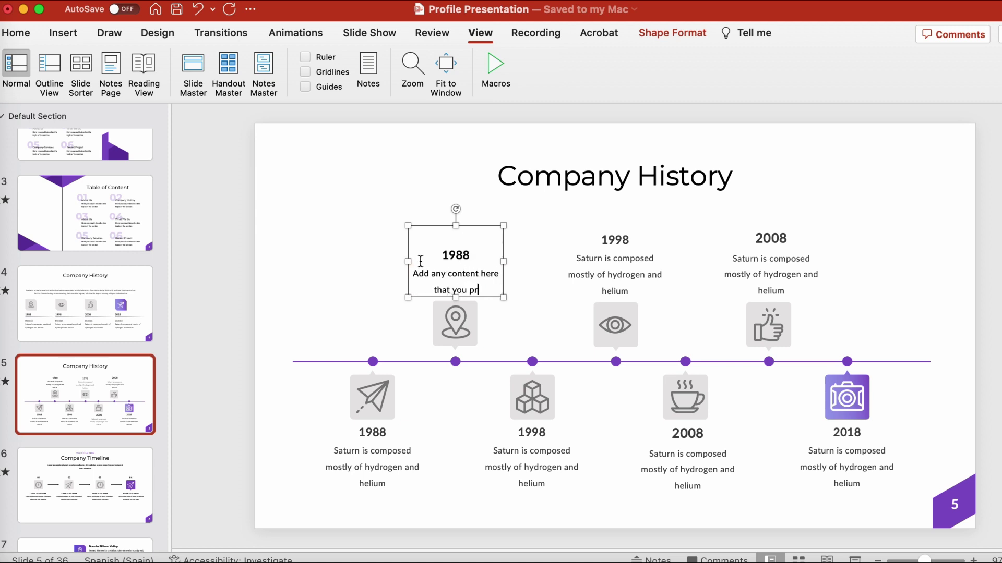
text(efer! :))
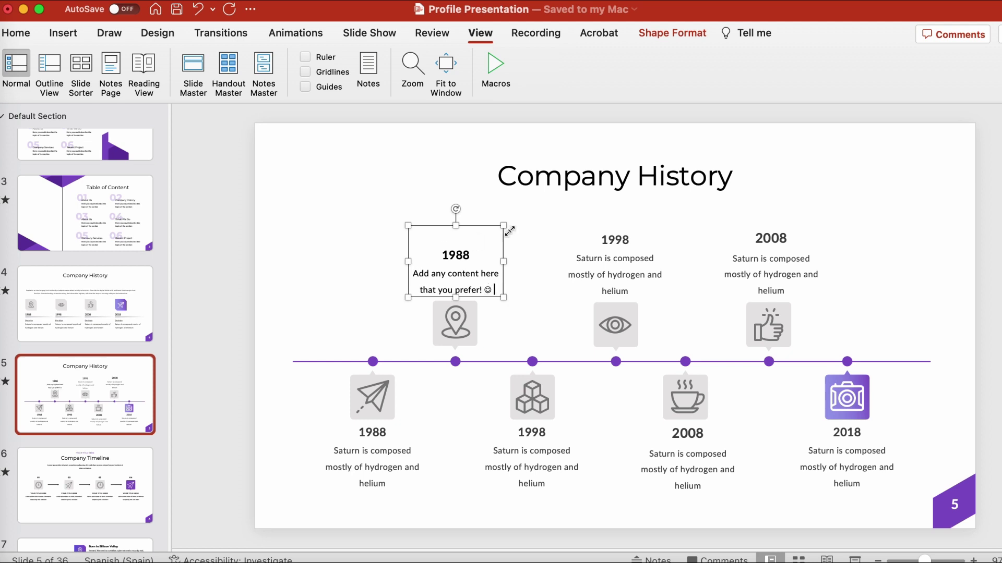
click(619, 269)
drag(637, 285, 584, 262)
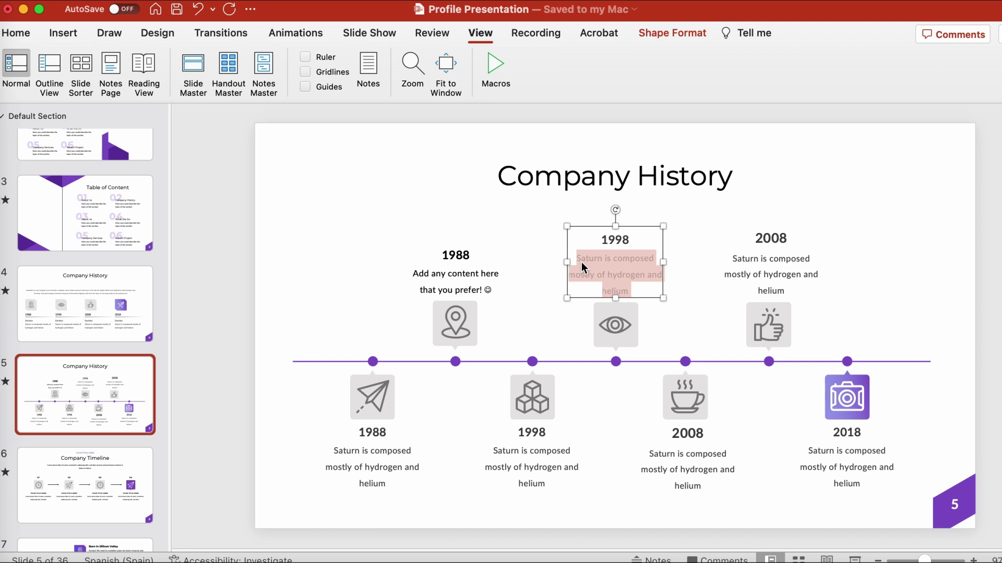
text(Here's some more copy!)
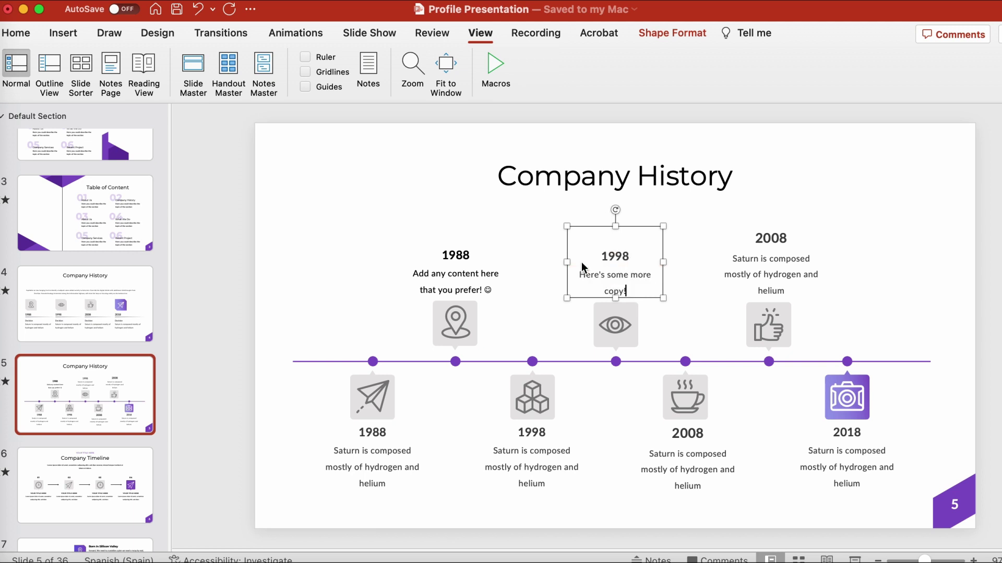
- Drag the photo of women at a table into the About Us picture placeholder
click(217, 298)
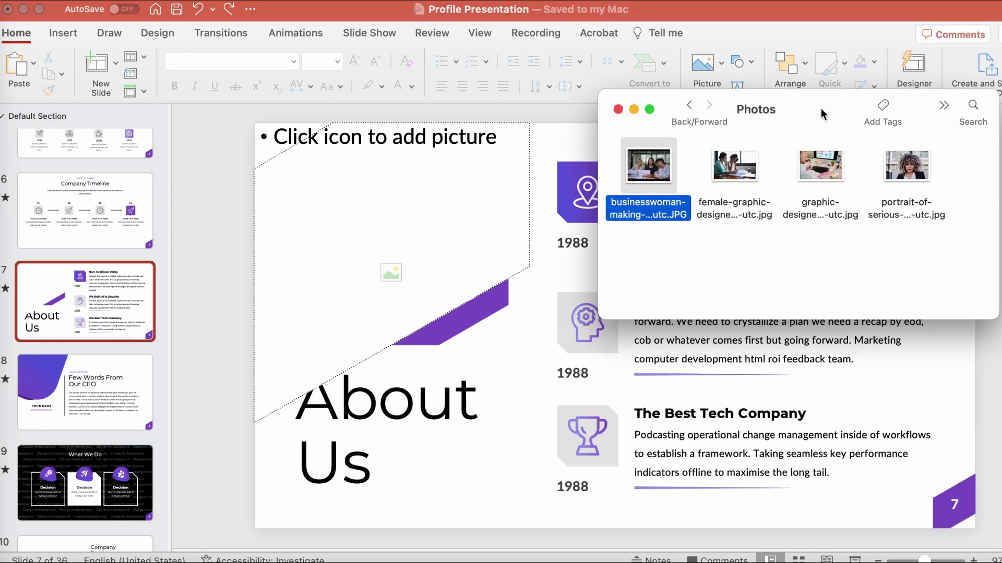
drag(821, 114, 781, 104)
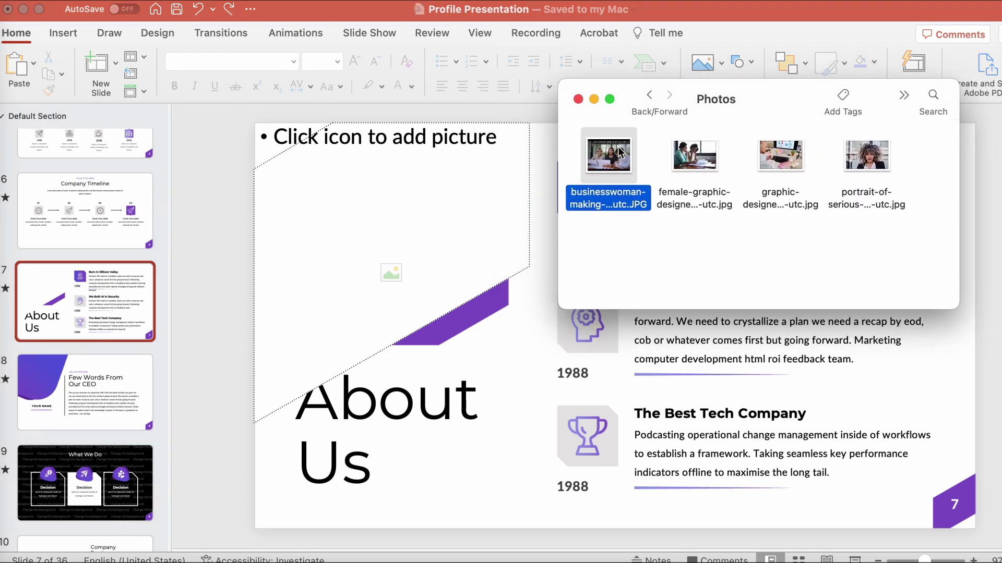
drag(620, 152, 384, 215)
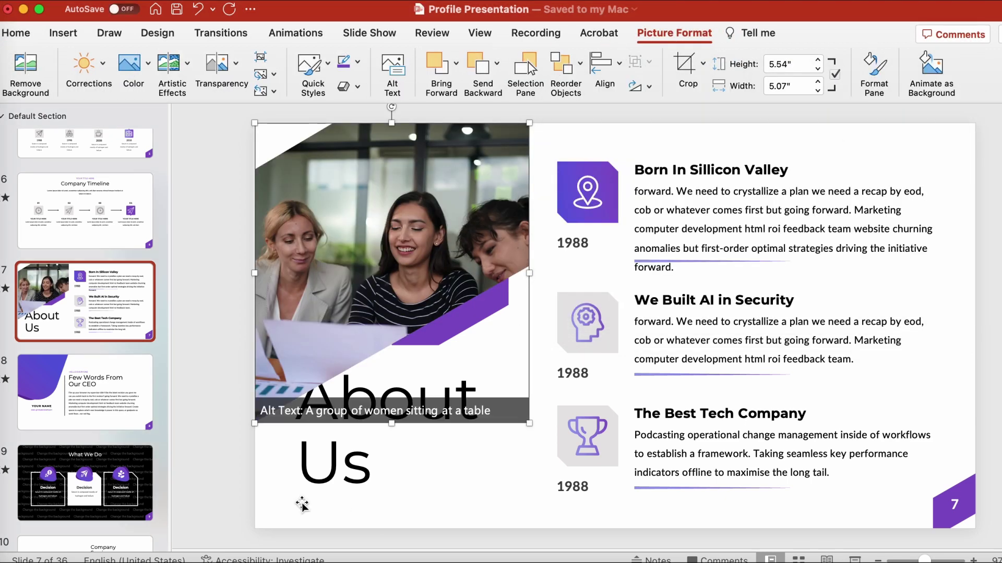
- Fill the slide 22 'Title Number 01' bar with the teal theme colour
click(199, 466)
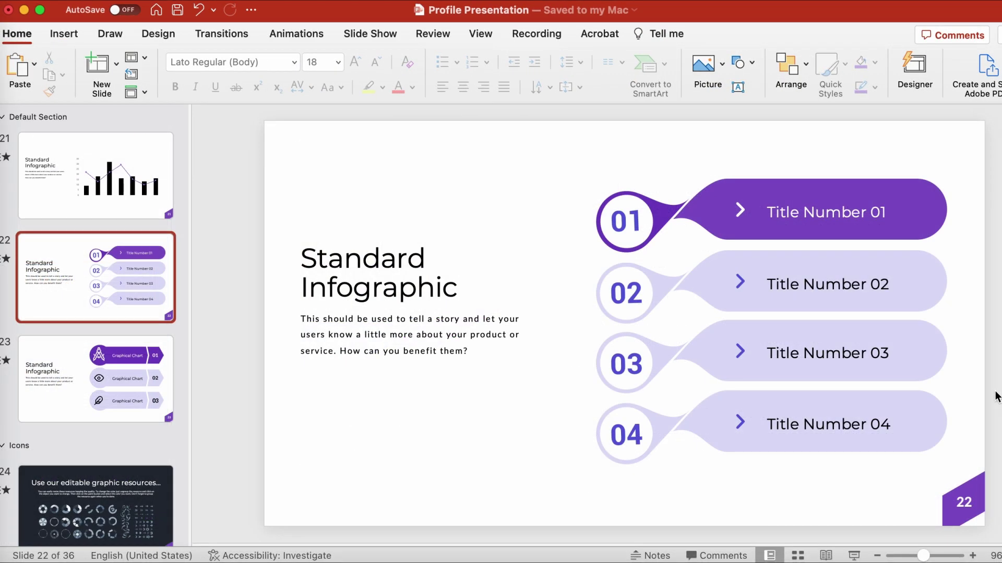
click(729, 219)
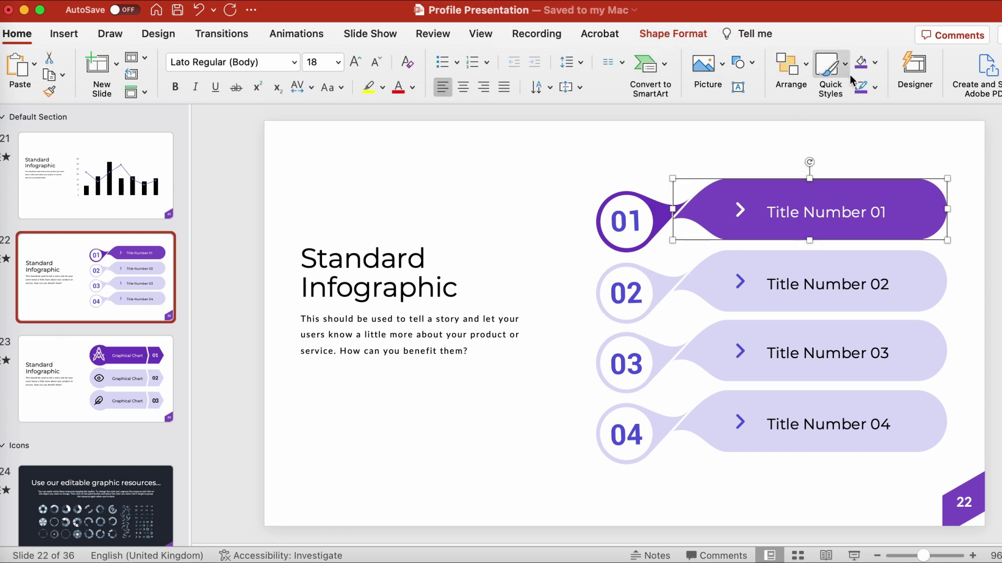
click(875, 62)
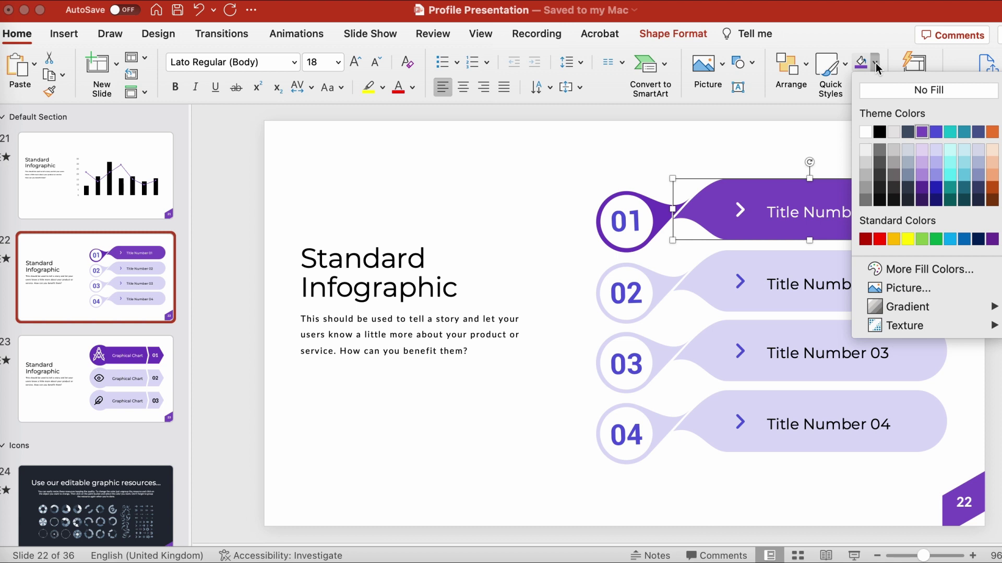
click(950, 135)
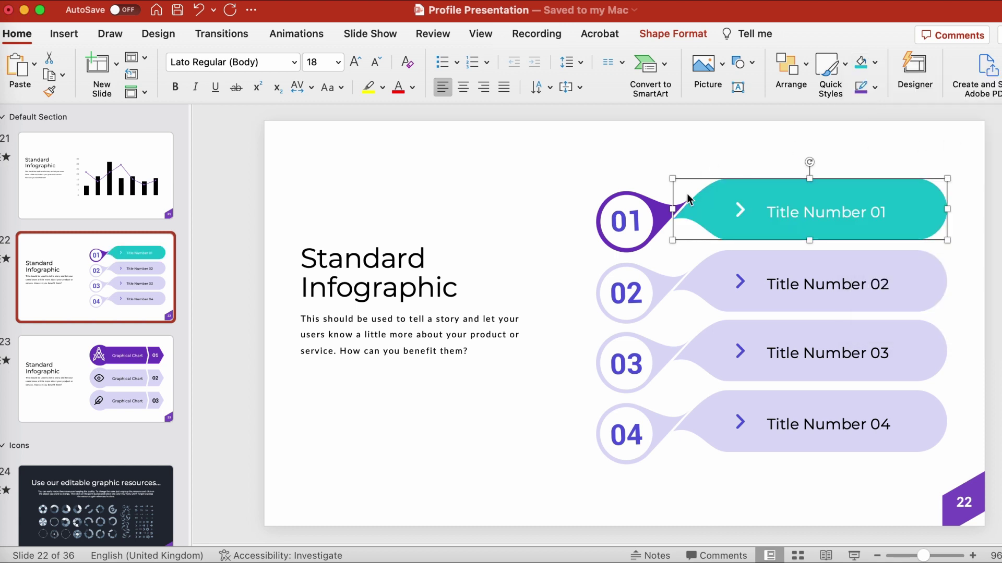
click(577, 393)
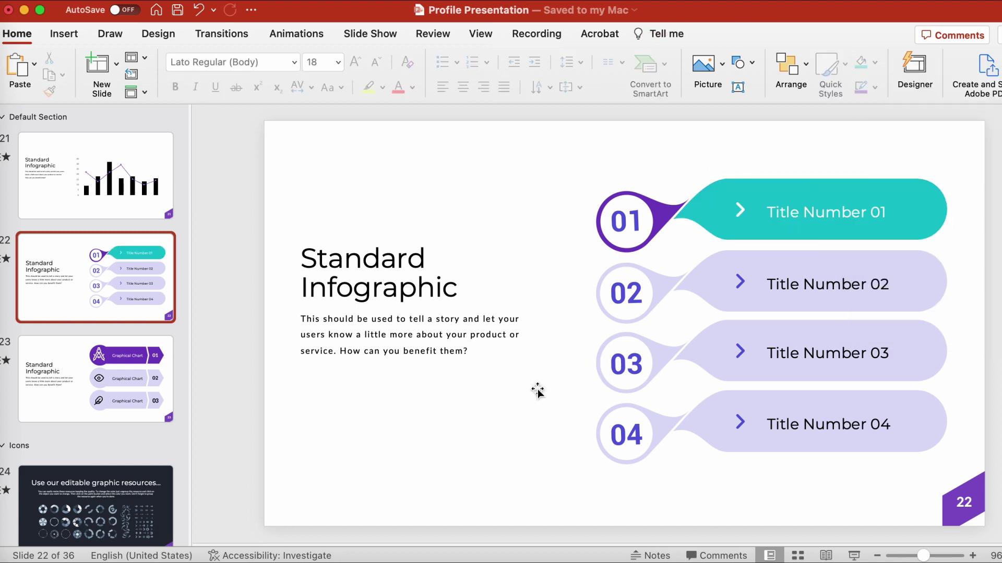
scroll(119, 250, up, 10)
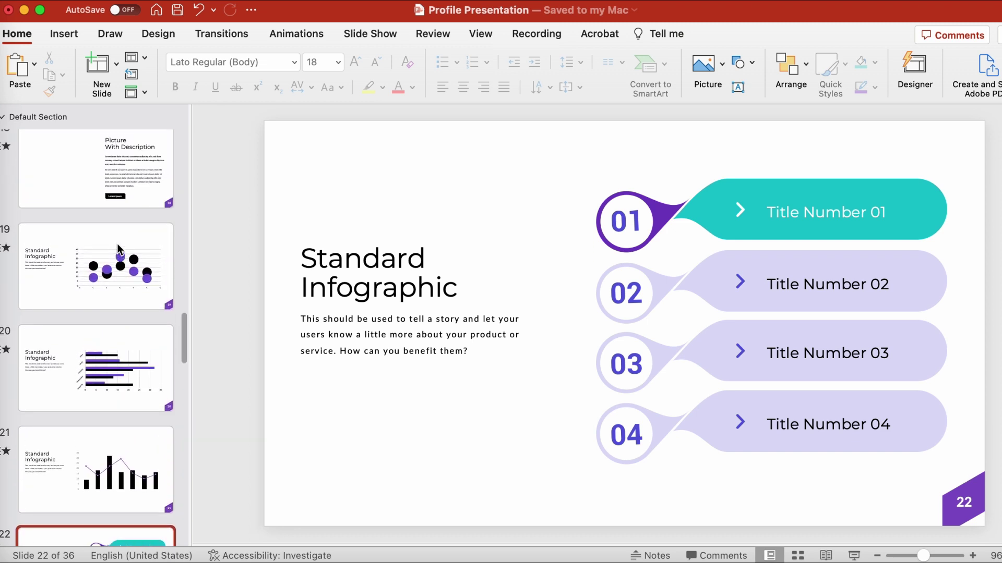
scroll(119, 250, up, 5)
click(118, 234)
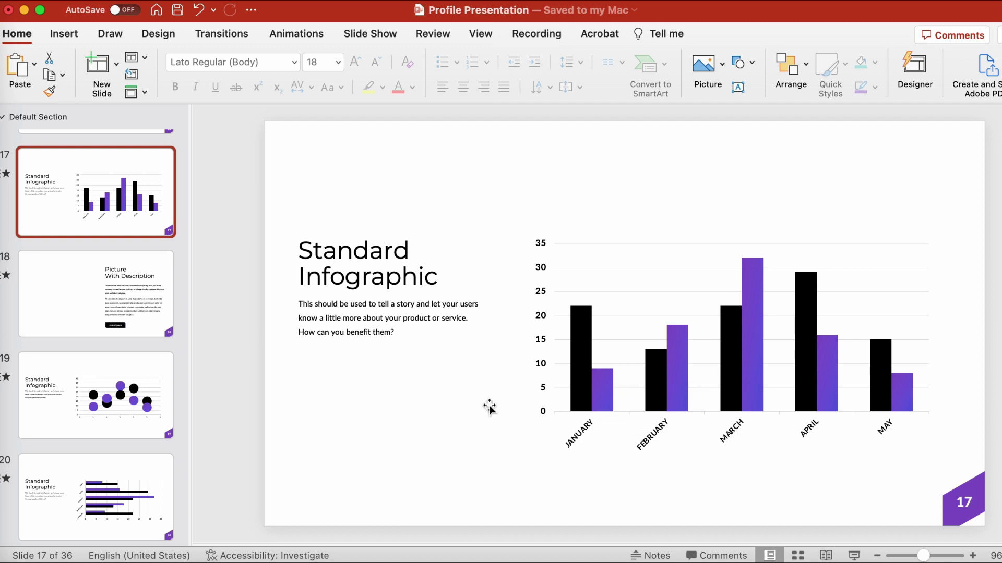
- Recolor the January bar of the slide 17 chart orange in Format Data Point
click(585, 353)
click(585, 353)
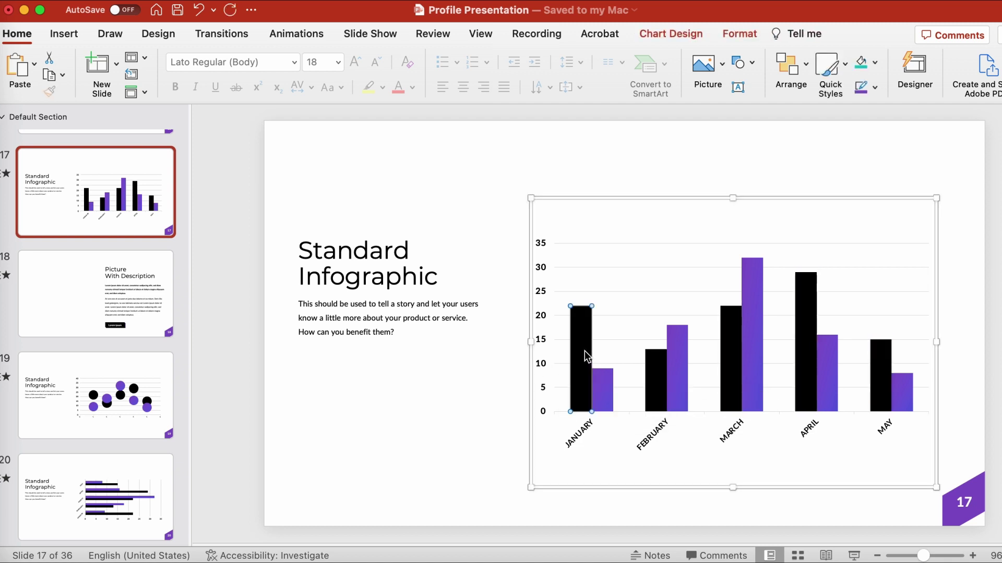
double_click(585, 350)
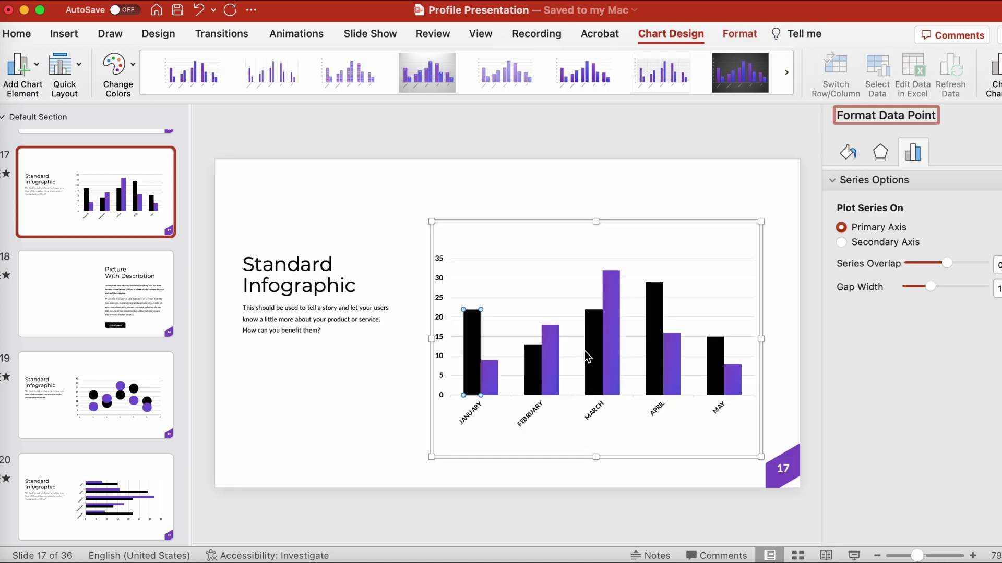
click(847, 154)
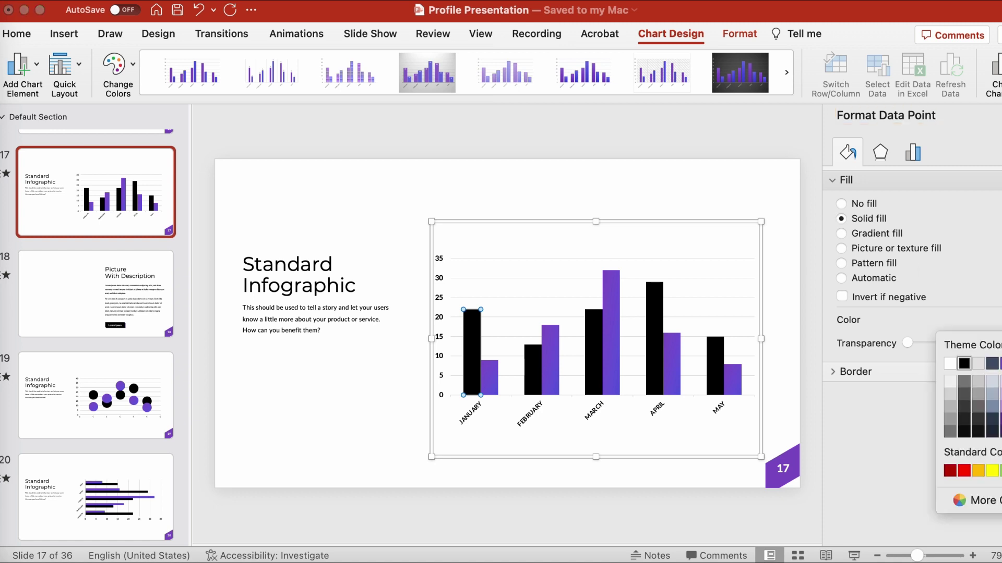
click(997, 363)
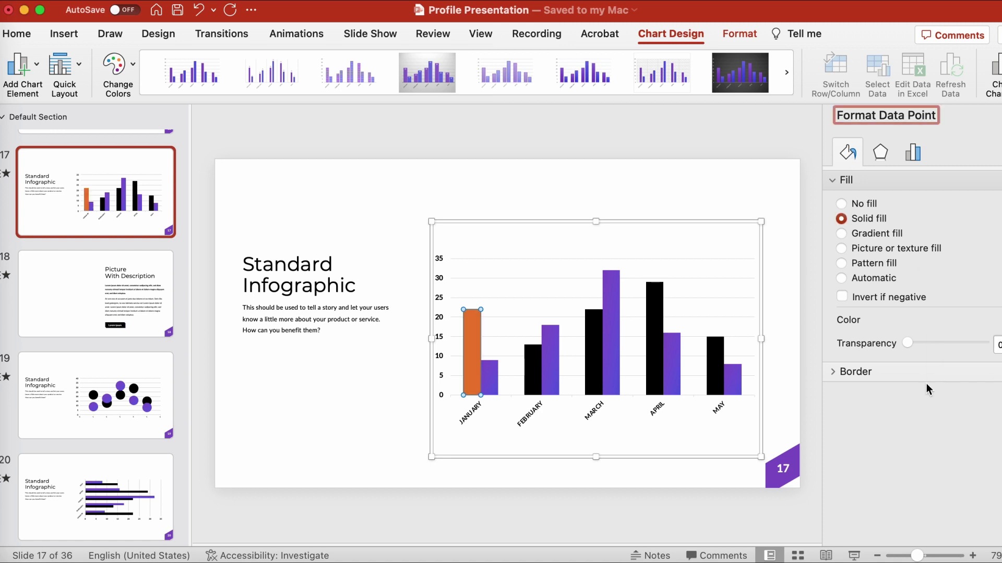
click(540, 378)
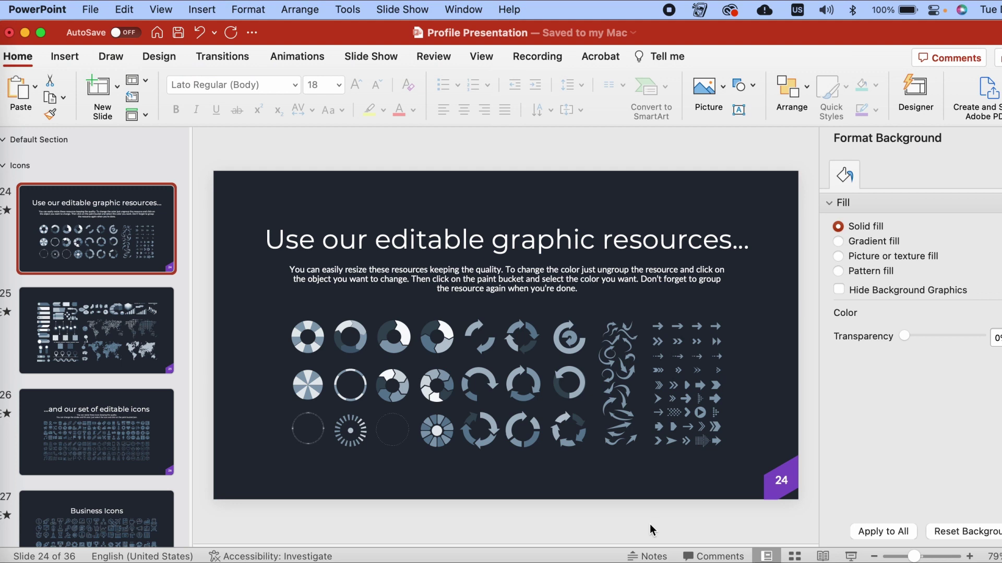
- Copy the first icon from slide 29, Creative Process Icons
scroll(142, 412, down, 6)
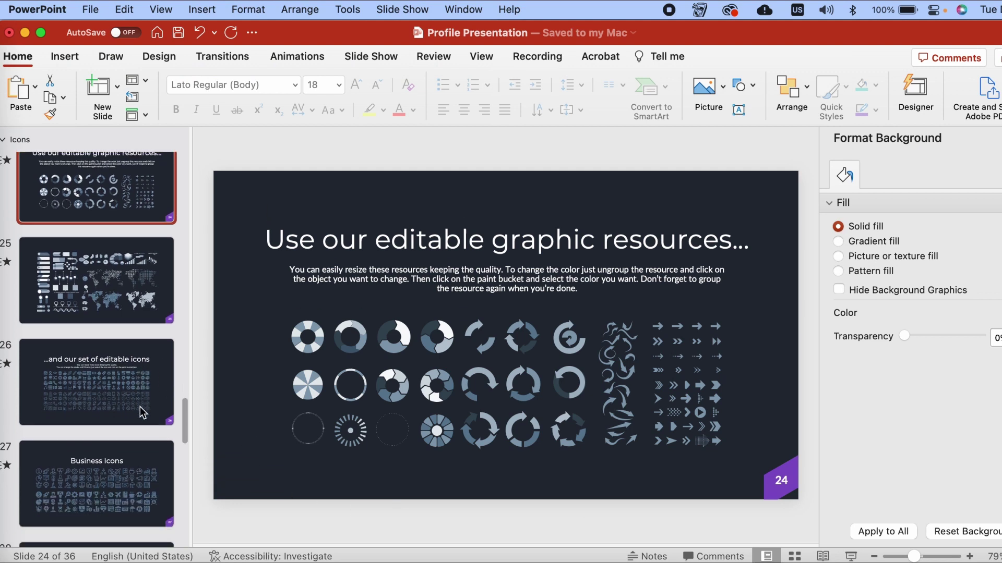
scroll(139, 407, down, 7)
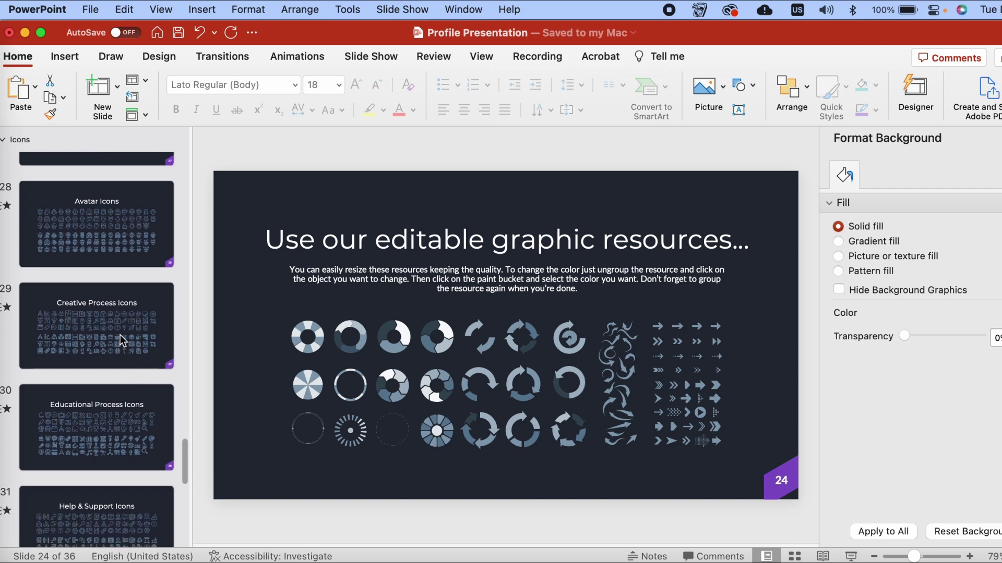
click(124, 341)
click(293, 292)
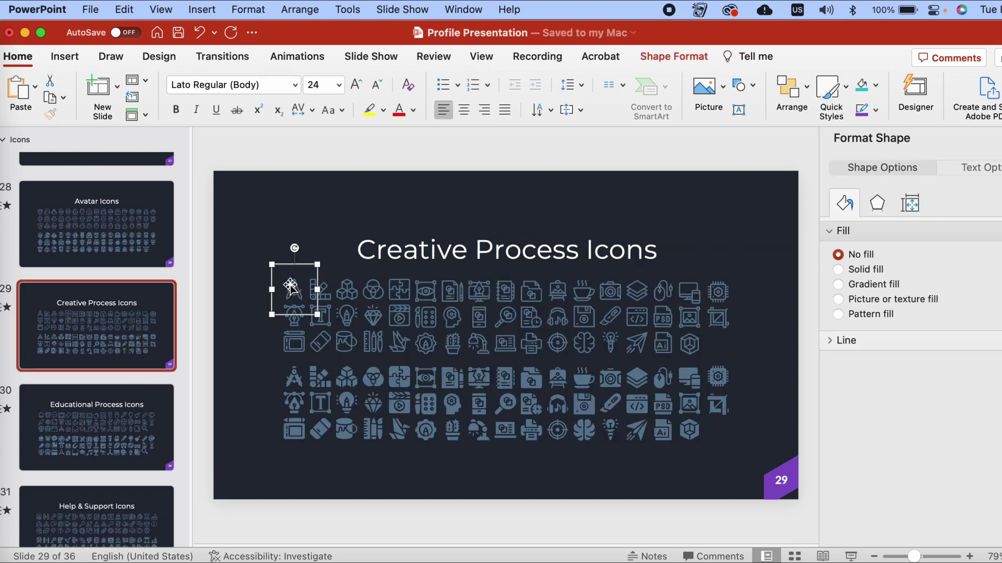
click(128, 10)
click(127, 93)
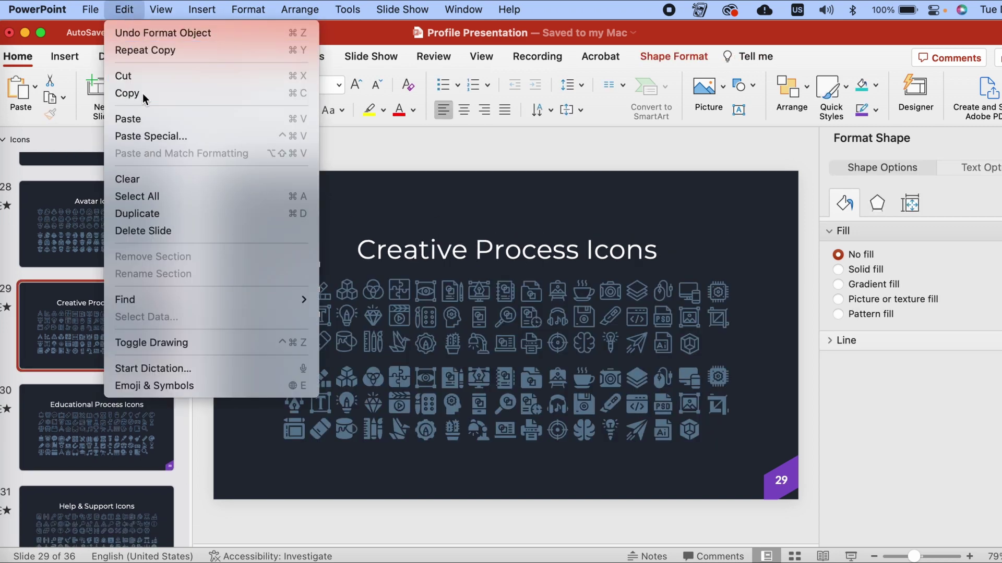
scroll(107, 318, up, 12)
scroll(107, 318, up, 5)
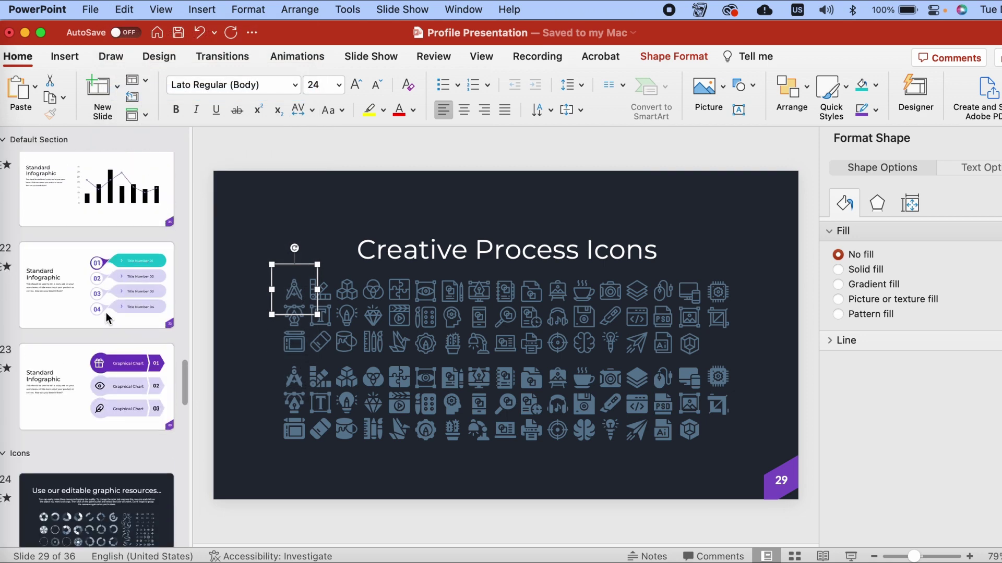
- Delete the gift icon on slide 23 and paste the compass icon into the first purple circle
click(97, 386)
click(513, 247)
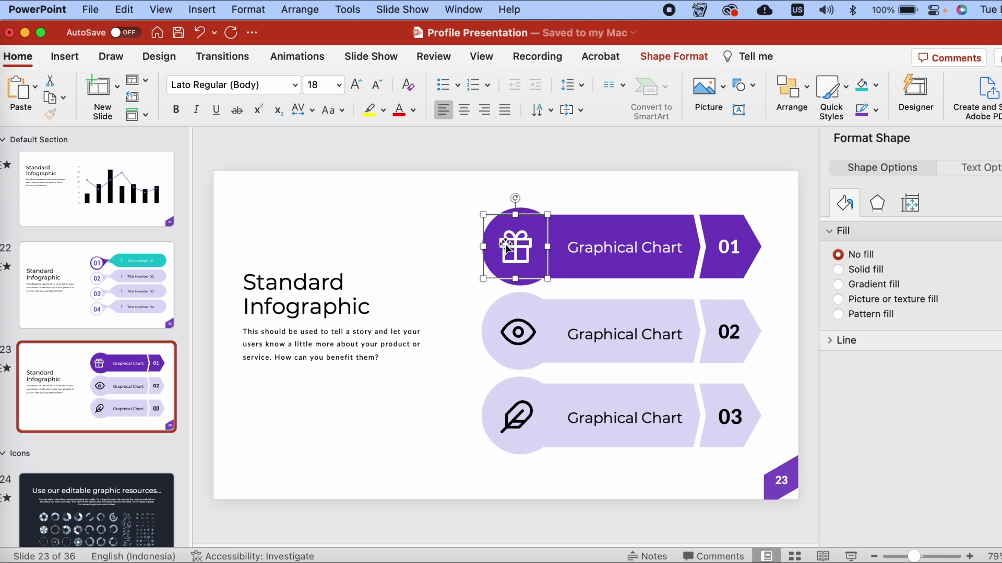
key(Delete)
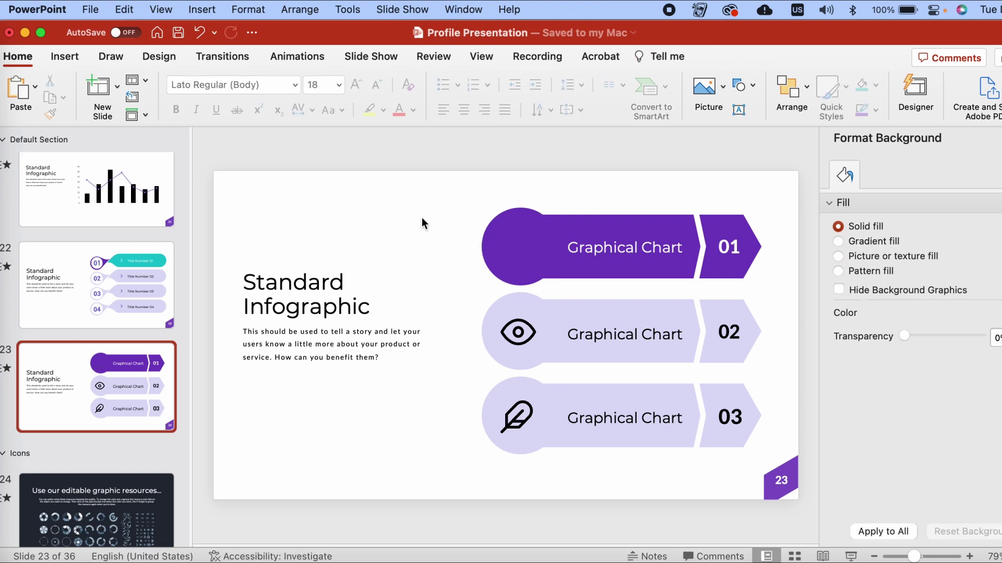
click(128, 9)
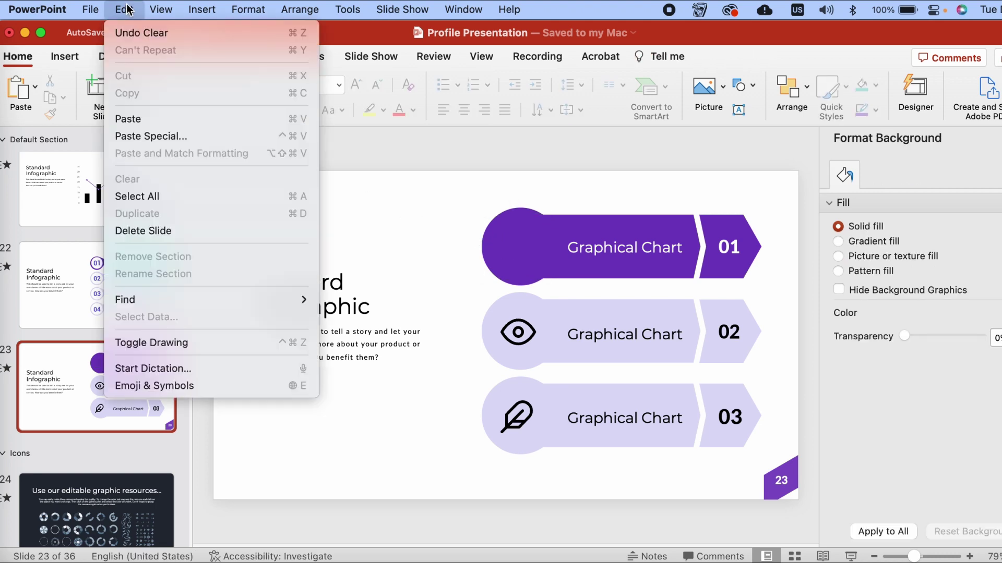
click(146, 118)
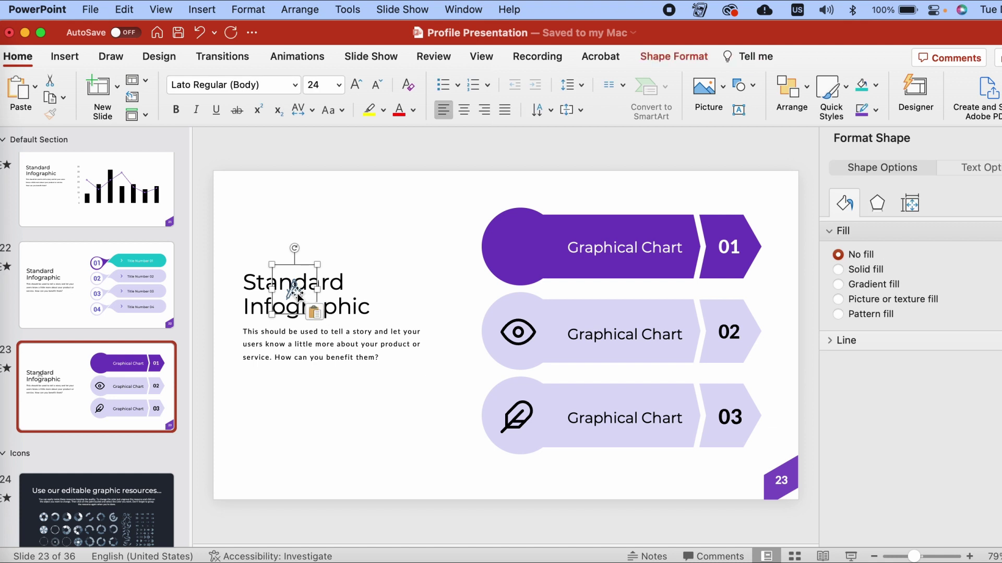
drag(295, 292, 566, 188)
mouse_move(533, 228)
mouse_down()
mouse_move(514, 235)
mouse_move(520, 242)
mouse_up()
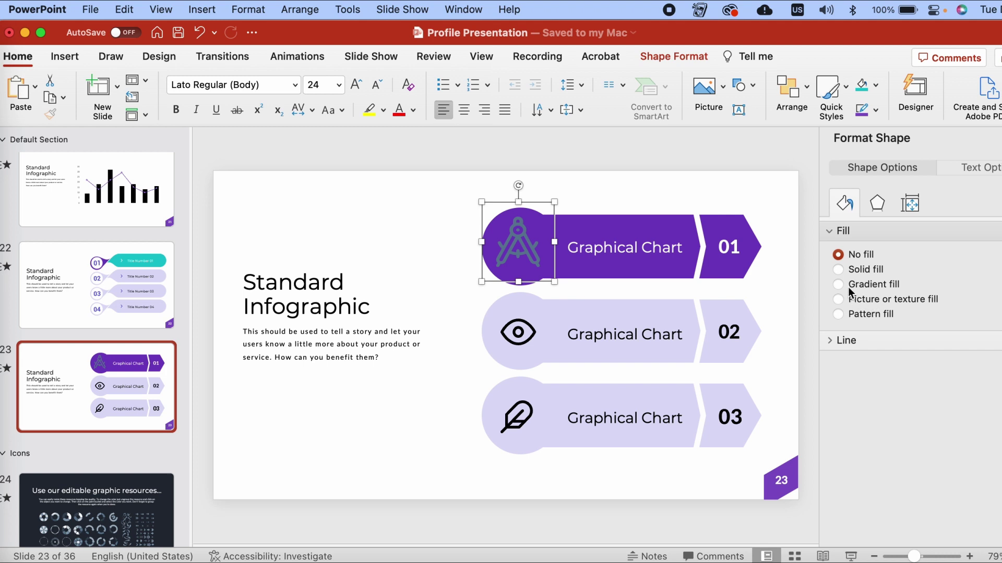
- Give the compass icon a solid white fill
click(840, 270)
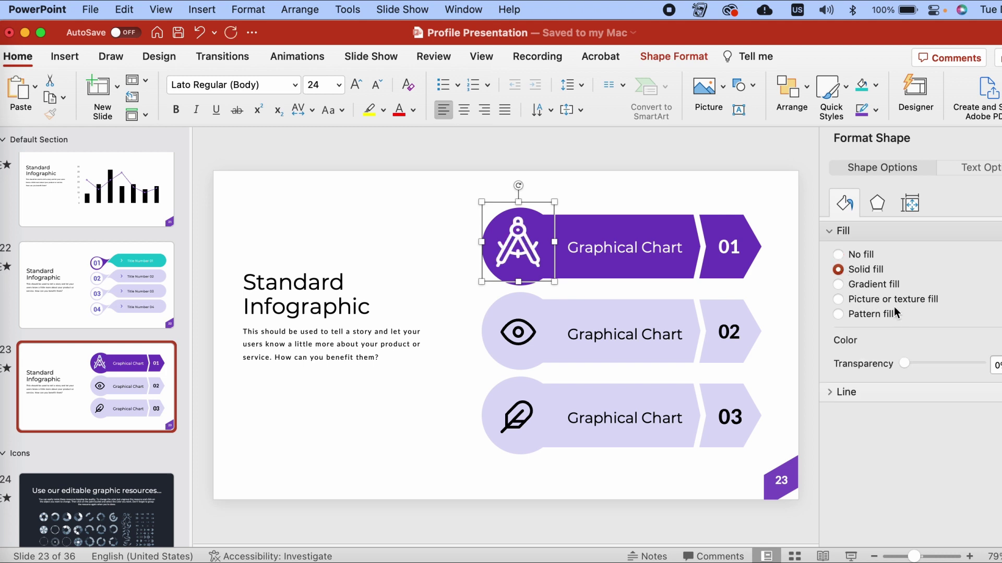
click(996, 340)
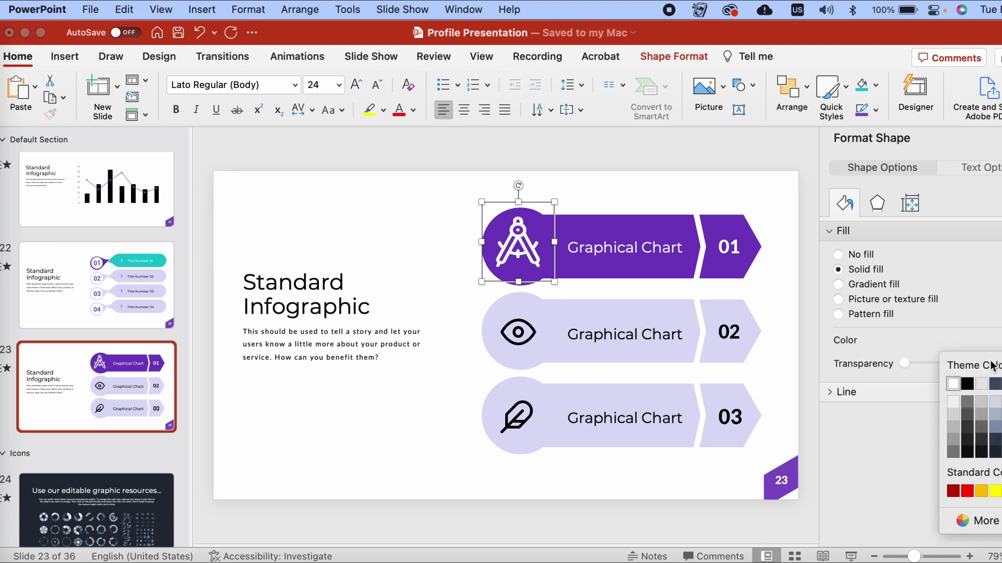
click(953, 386)
- Insert infographic.jpg into the monitor mockup on the Recent Project slide
click(425, 232)
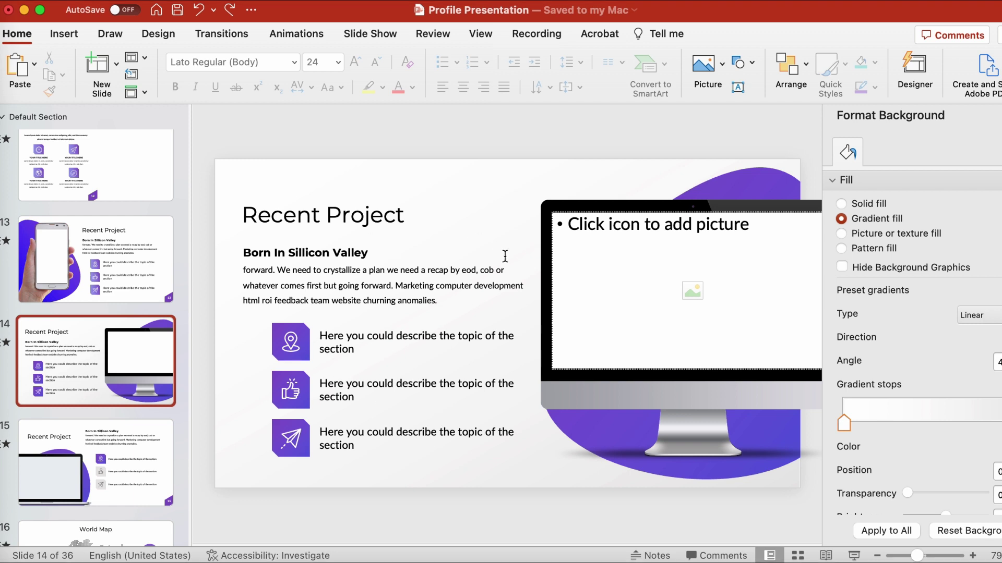
click(692, 291)
double_click(655, 145)
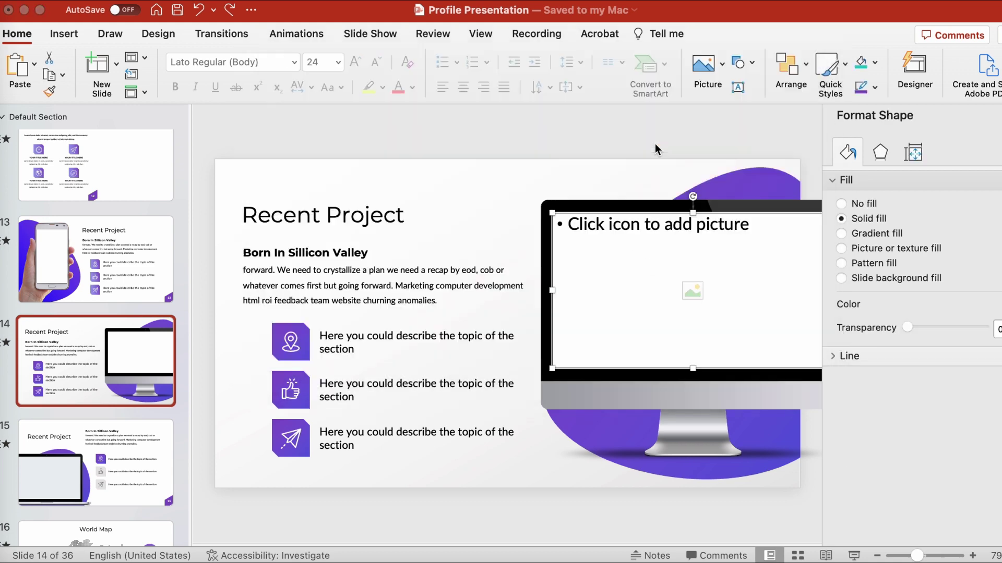
- Retitle the Recent Project slide to 'Our Project!'
click(394, 214)
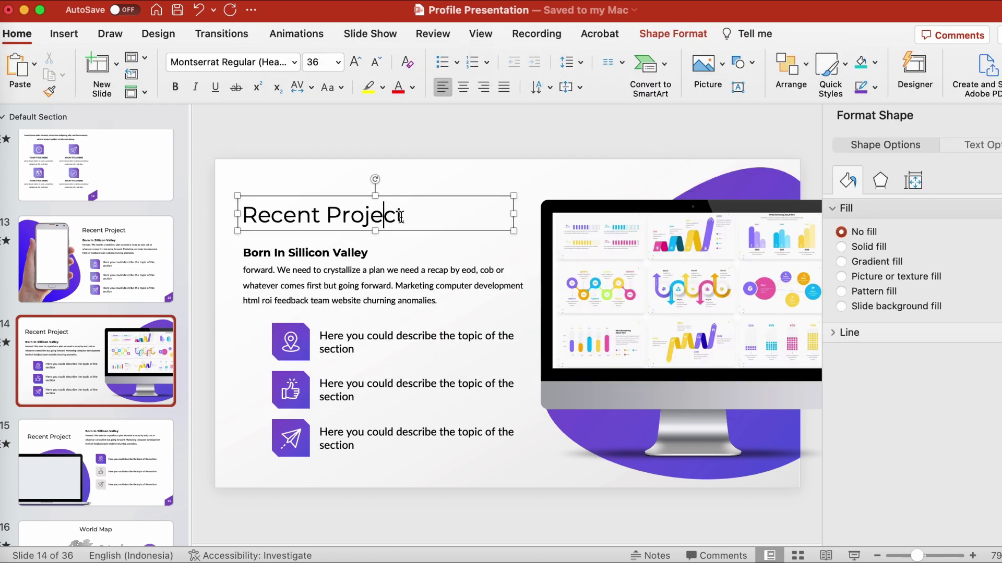
drag(394, 214, 276, 214)
text(Our Project!)
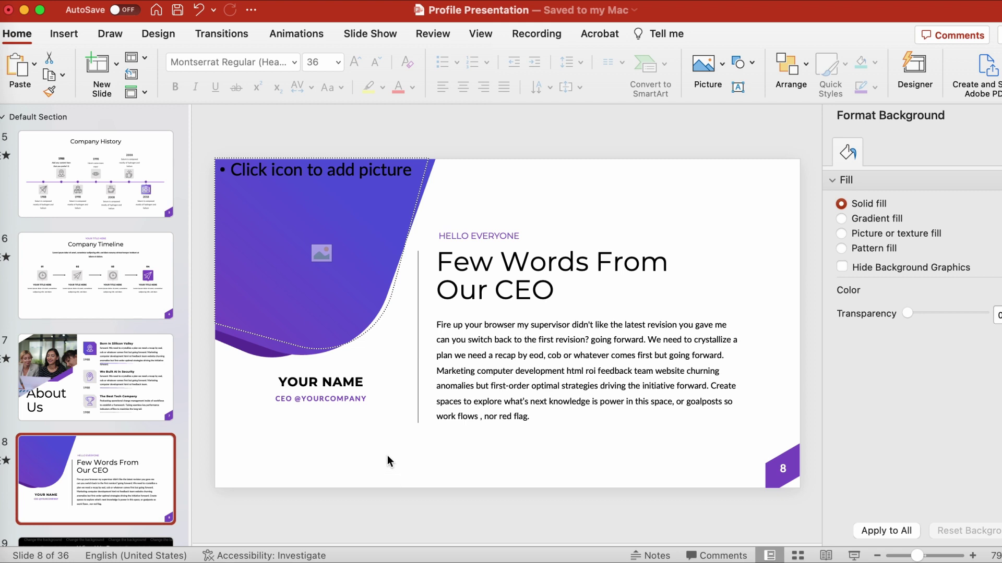
- Insert the curly-haired woman's portrait into slide 8's CEO picture placeholder
click(321, 254)
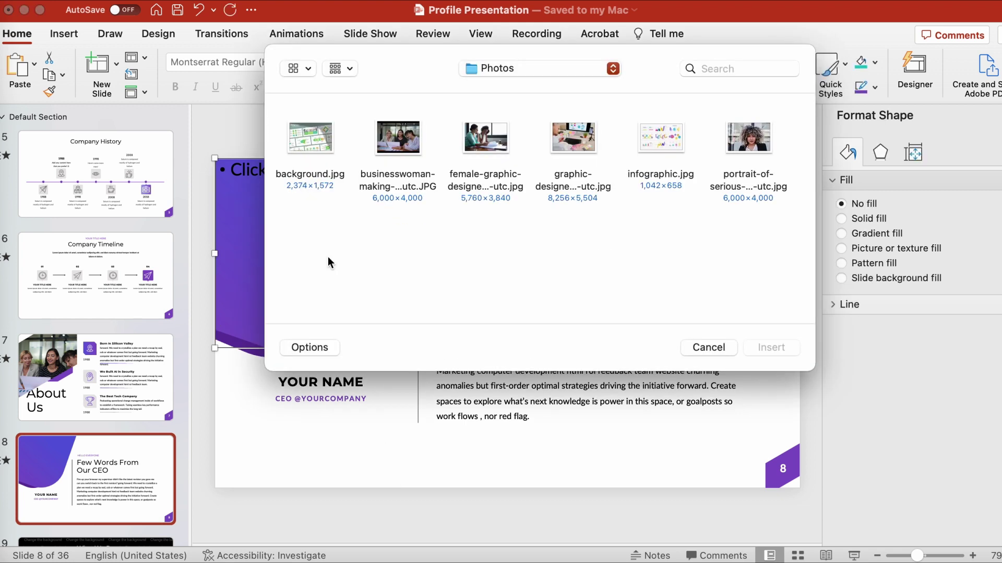
double_click(749, 138)
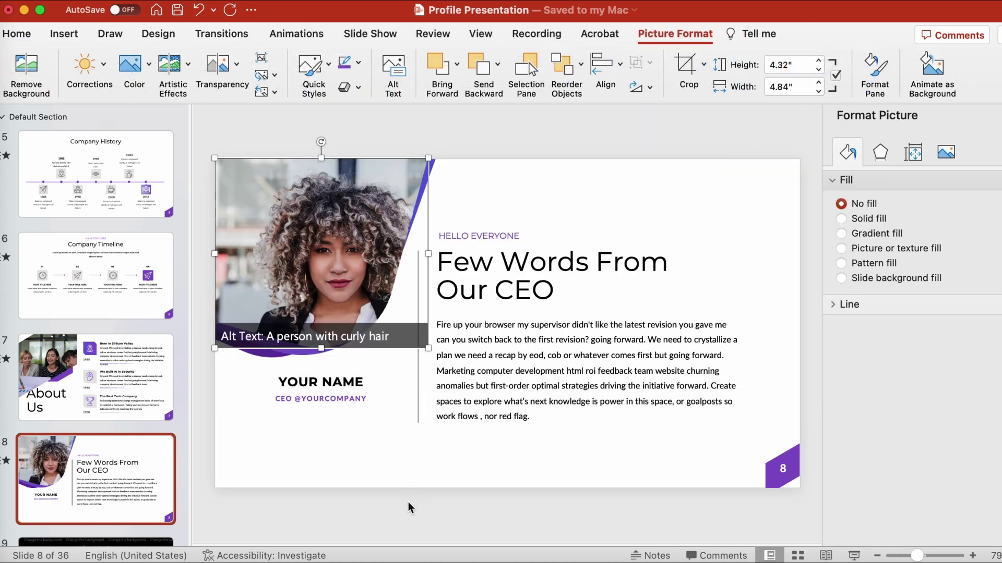
click(408, 502)
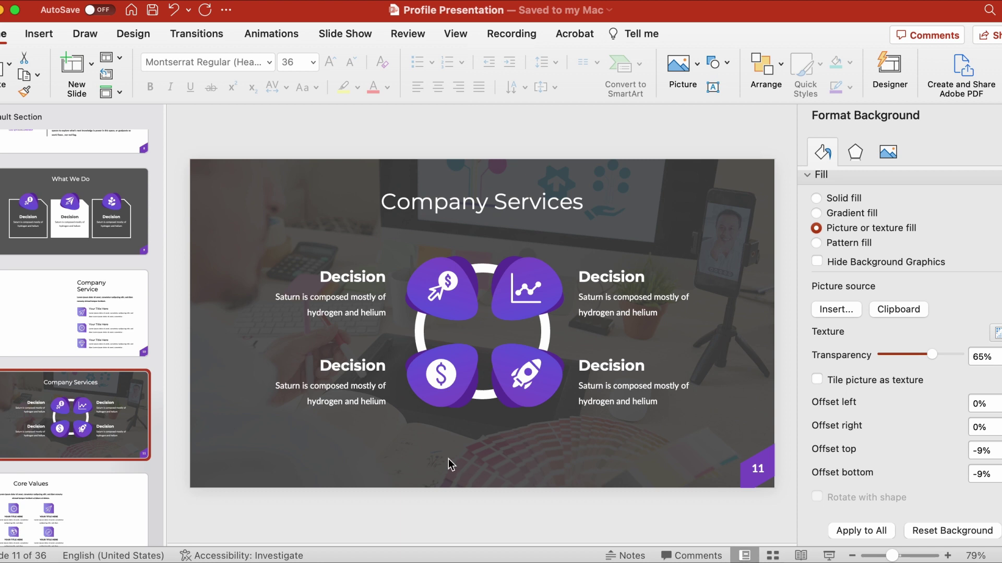
- Rename the two left 'Decision' headings to 'Service #1' and 'Service #2'
click(354, 274)
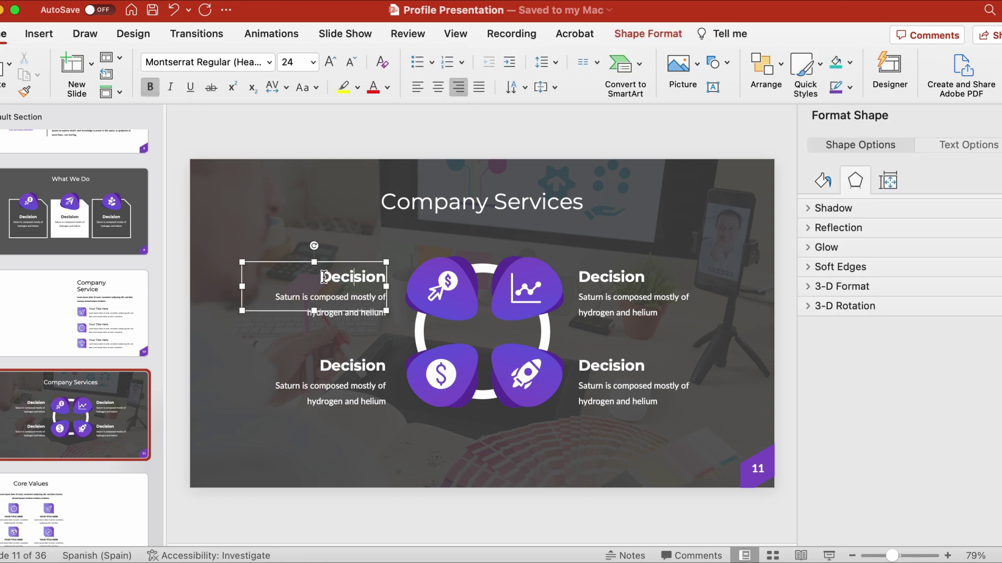
drag(319, 276, 385, 285)
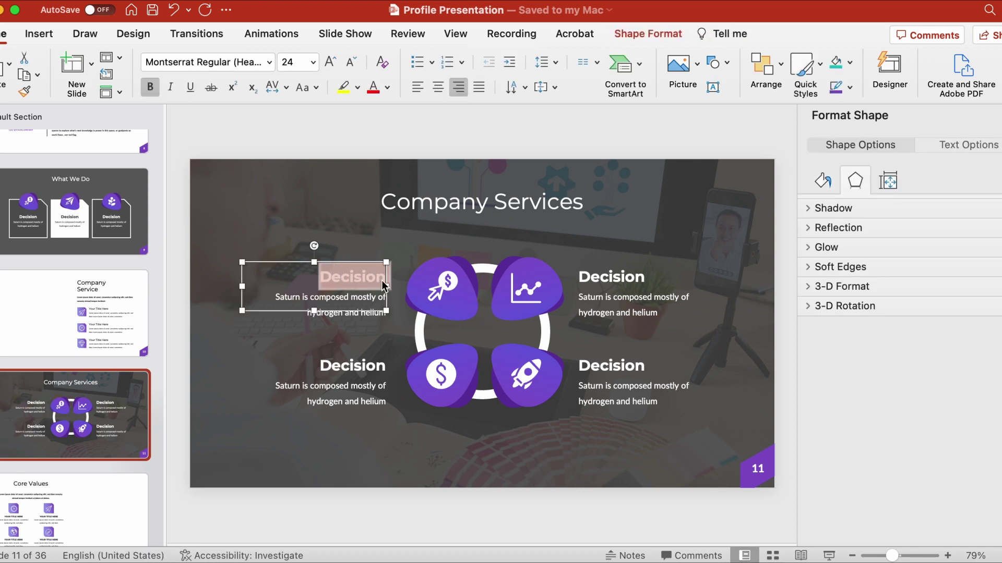
text(Service #1)
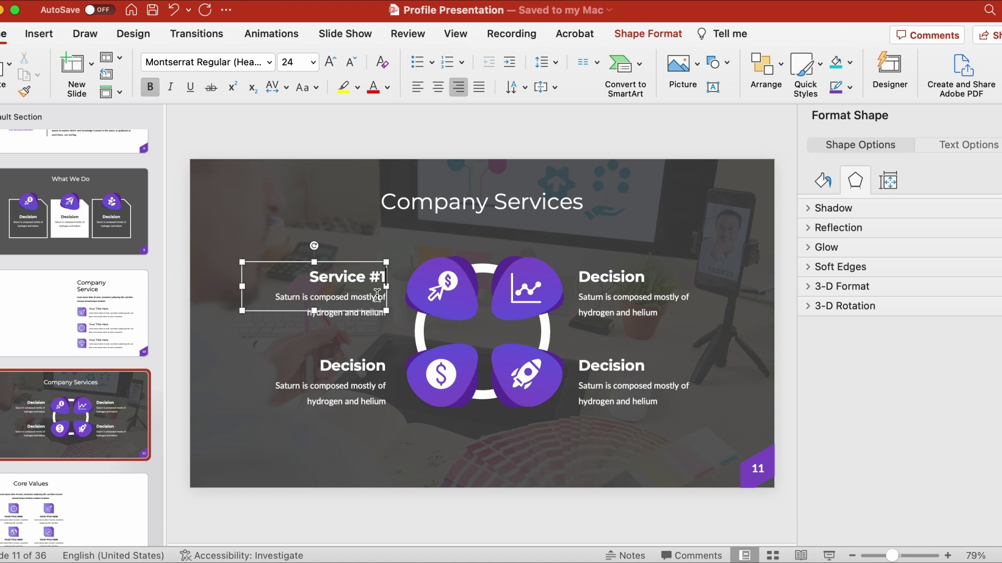
click(366, 368)
drag(317, 363, 386, 363)
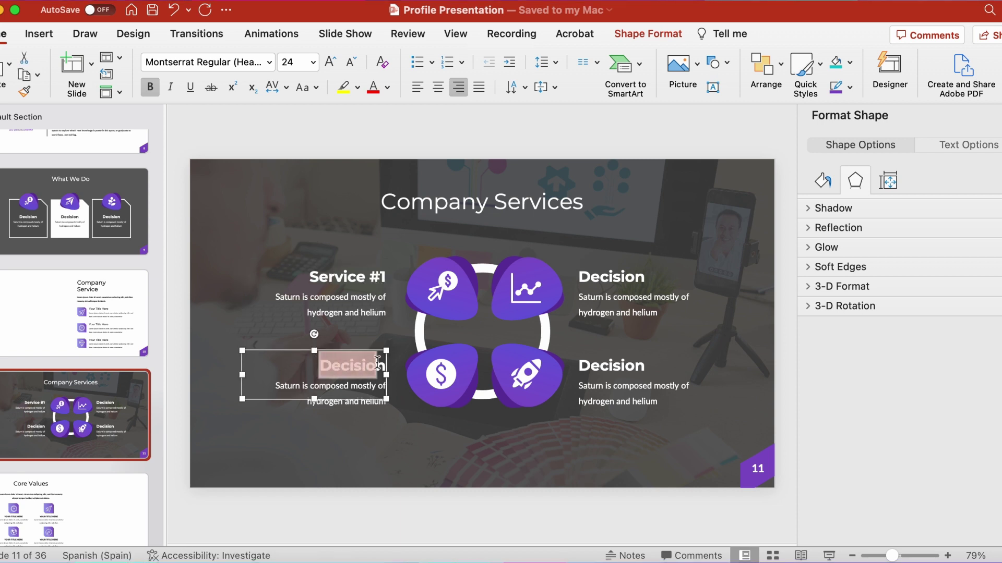
text(Service)
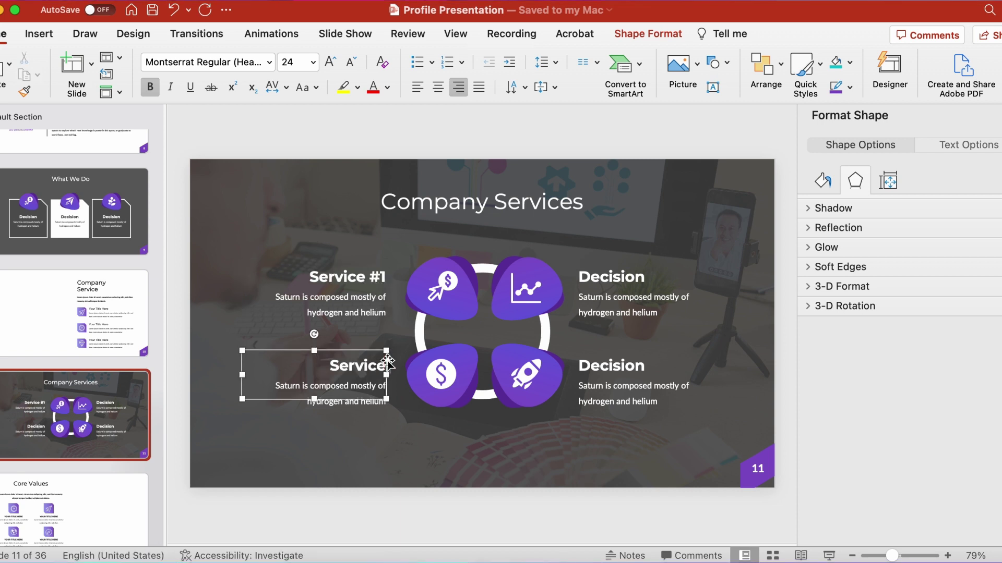
text( #2)
- Rename the two right 'Decision' headings to 'Service #3' and 'Service #4'
click(632, 279)
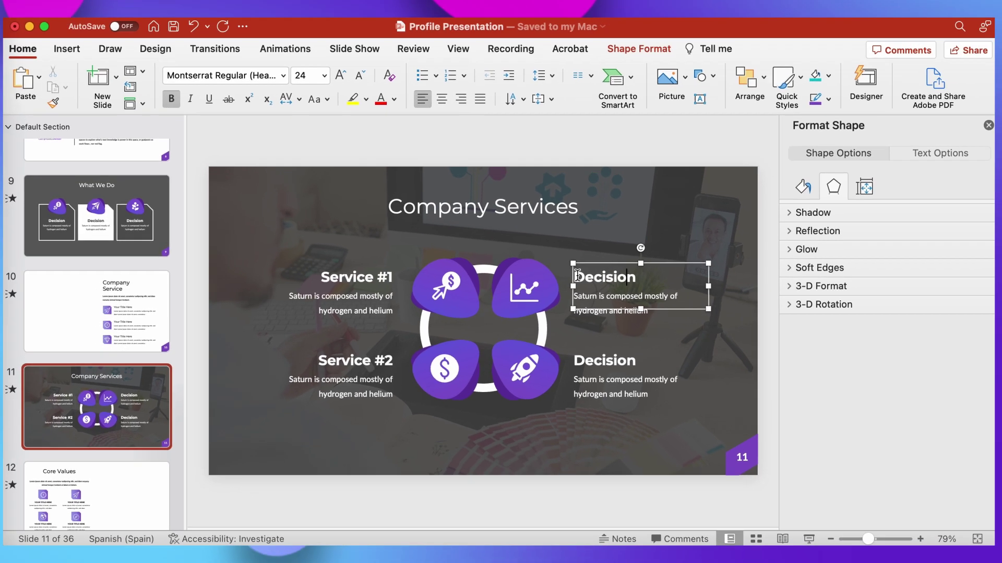
drag(589, 276, 647, 279)
text(Servi)
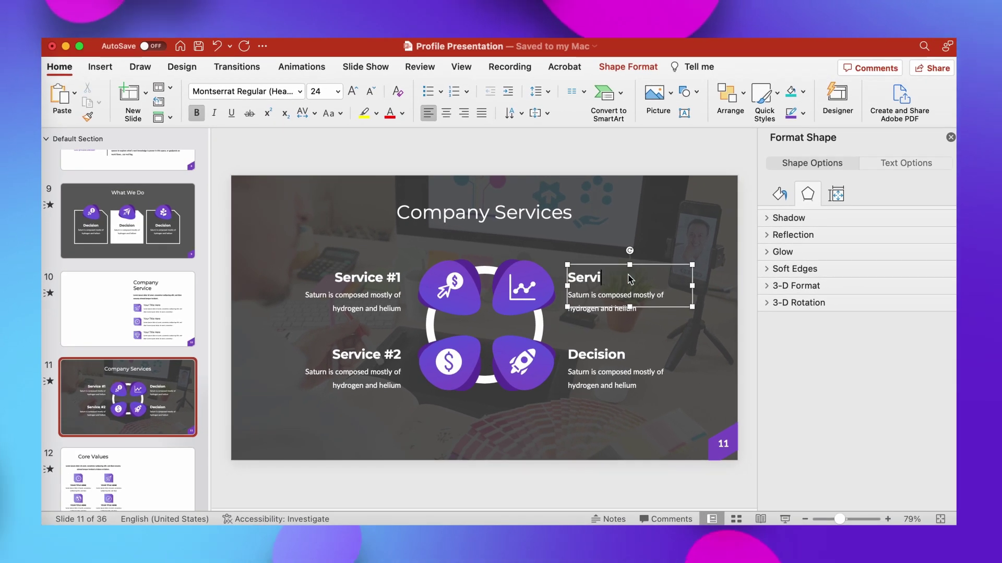
text(ce #3)
click(584, 355)
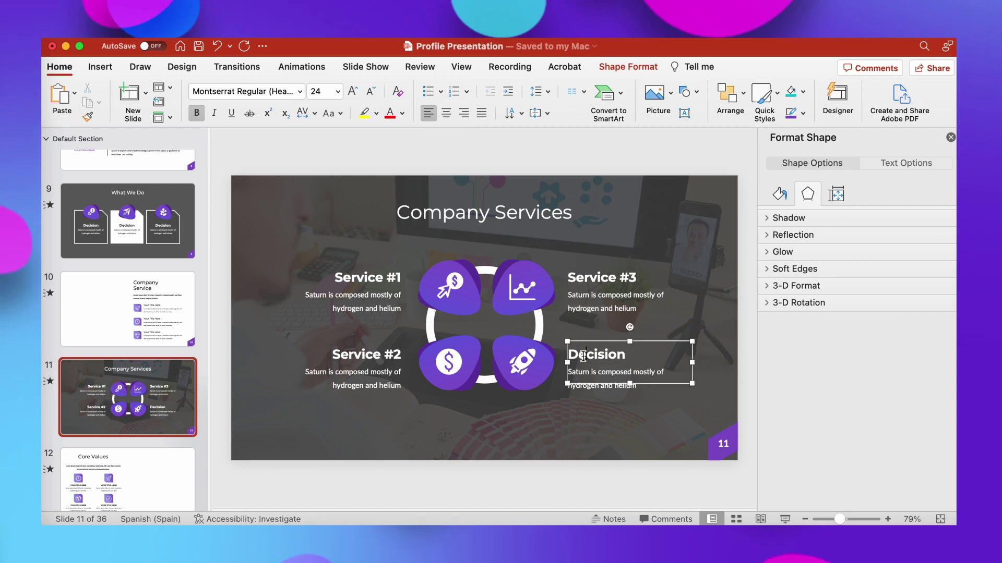
drag(569, 354, 644, 352)
text(S)
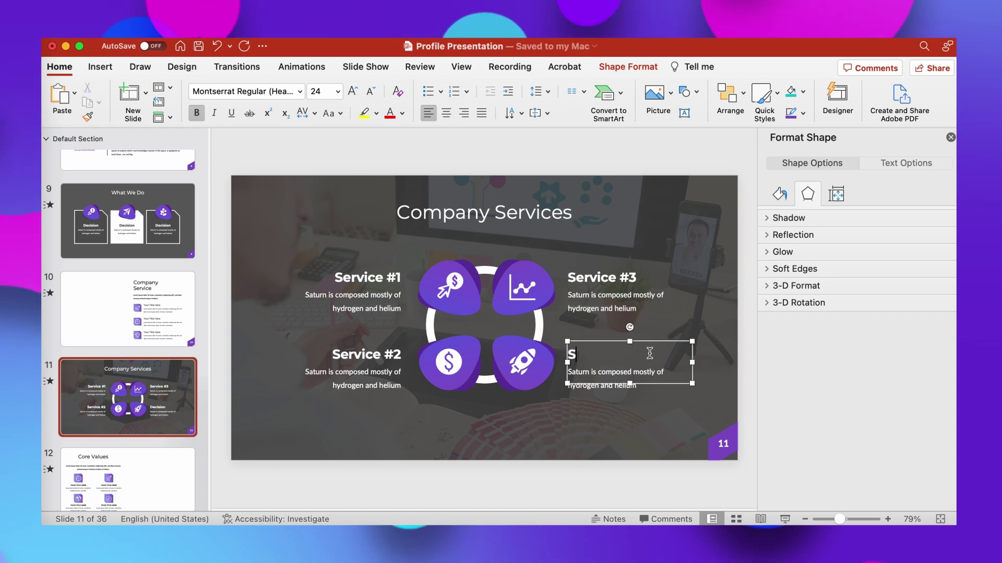
text(ervice #4)
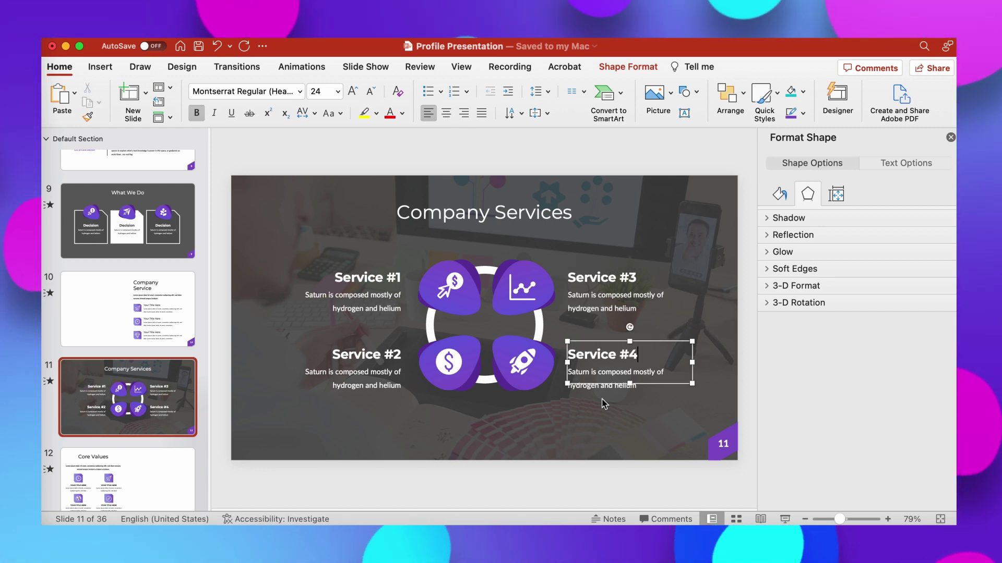
click(559, 480)
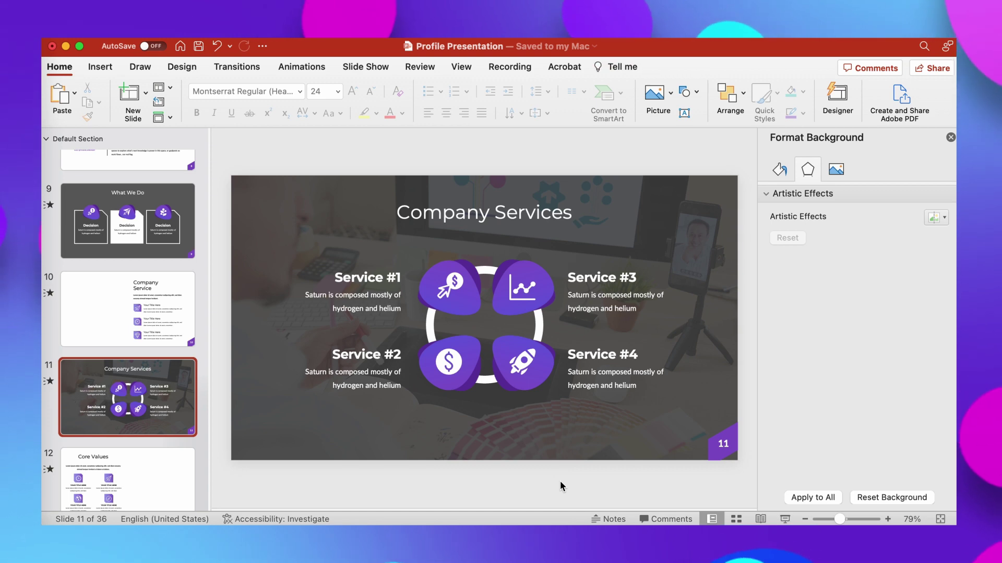